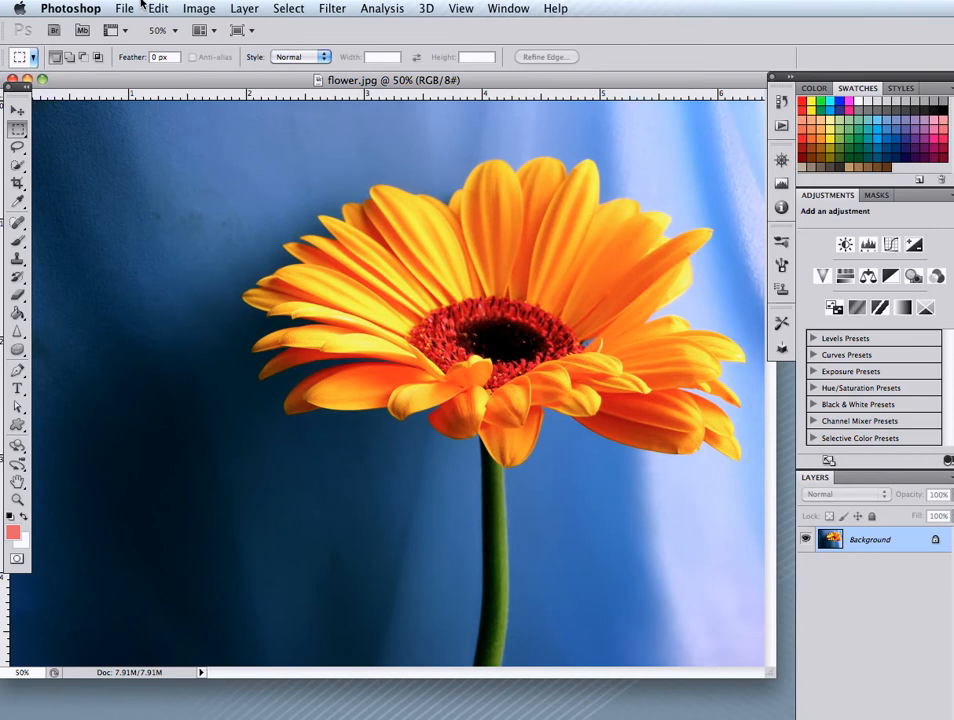
Activate the Crop tool and clear its preset width and height so the crop is unconstrained
left_click(17, 183)
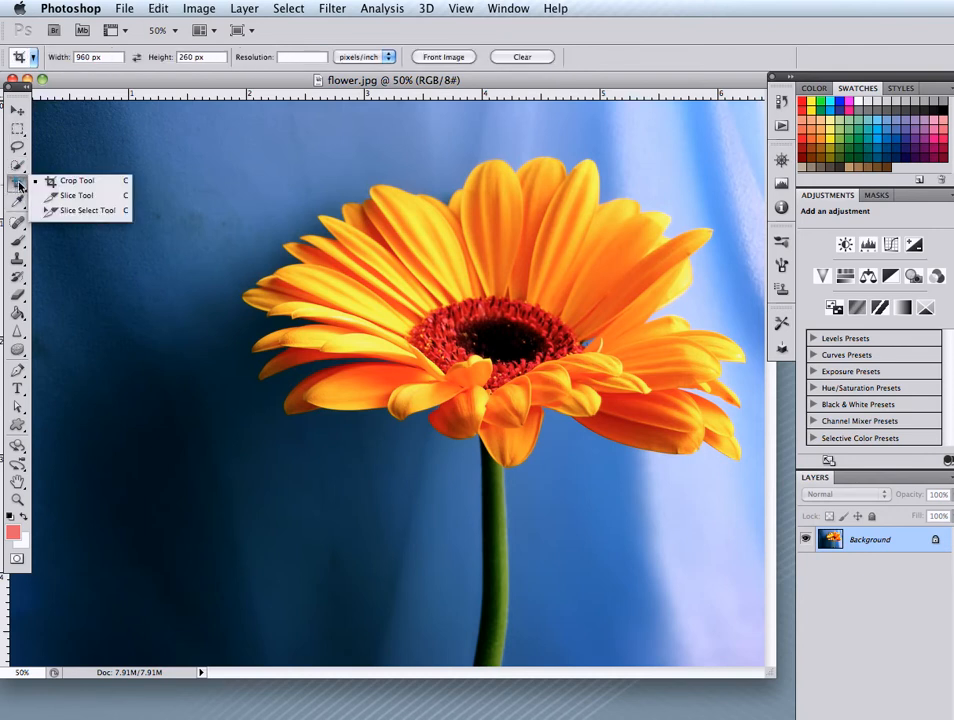
left_click(90, 184)
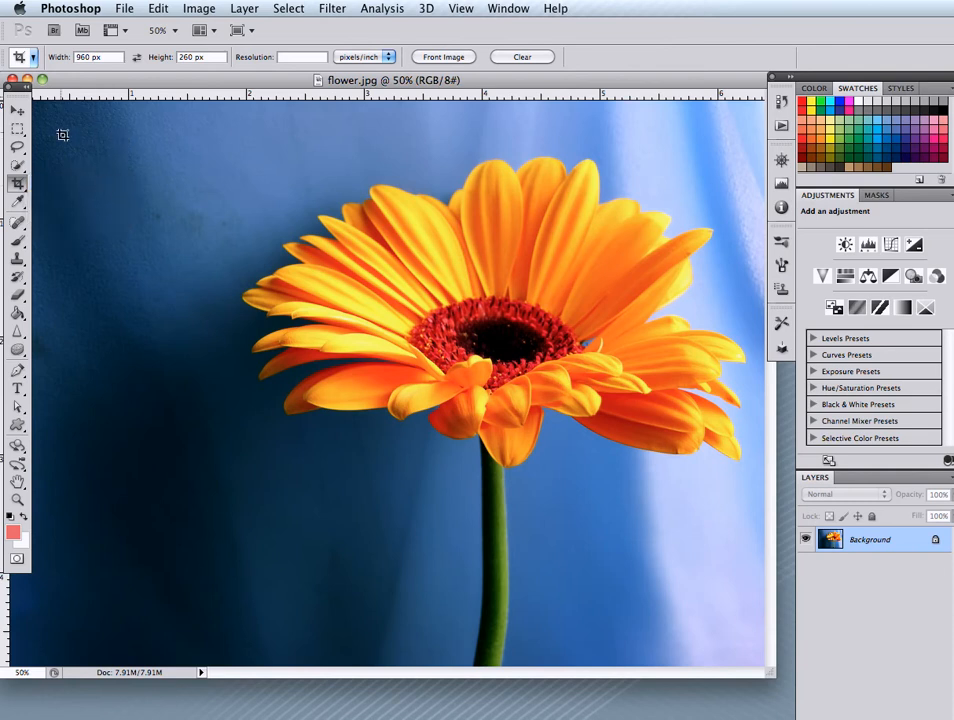
double_click(104, 60)
key("BackSpace")
double_click(210, 58)
key("BackSpace")
Crop the image freehand to a frame around the flower, adjusting the frame's upper-left corner, and undo the crop
left_click_drag(70, 142, 752, 643)
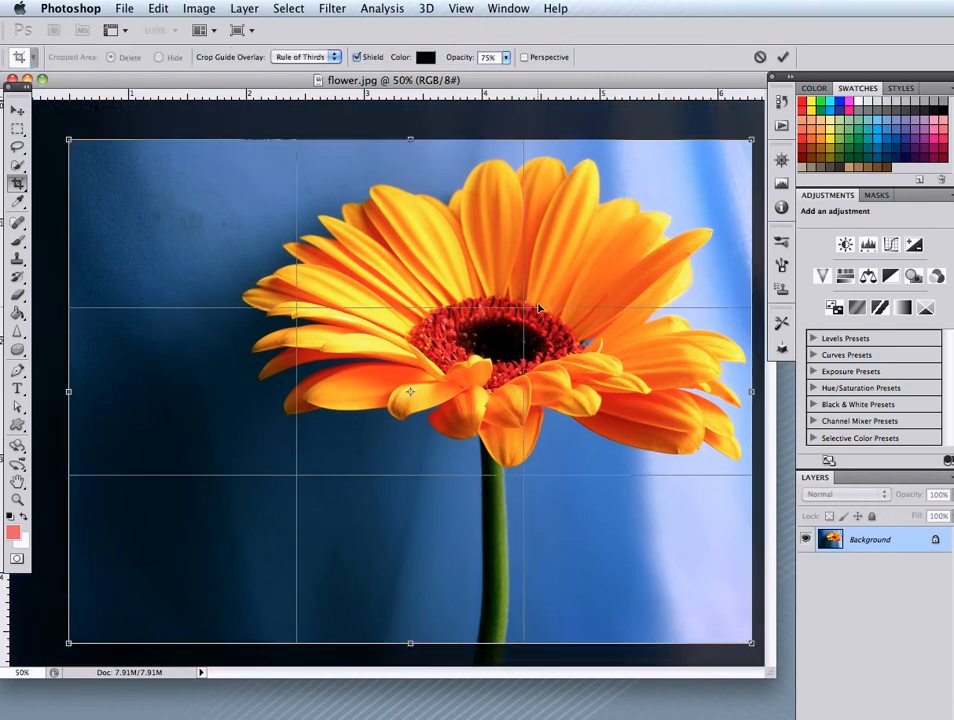
mouse_move(68, 140)
left_mouse_down()
mouse_move(104, 182)
mouse_move(96, 130)
mouse_move(81, 137)
left_mouse_up()
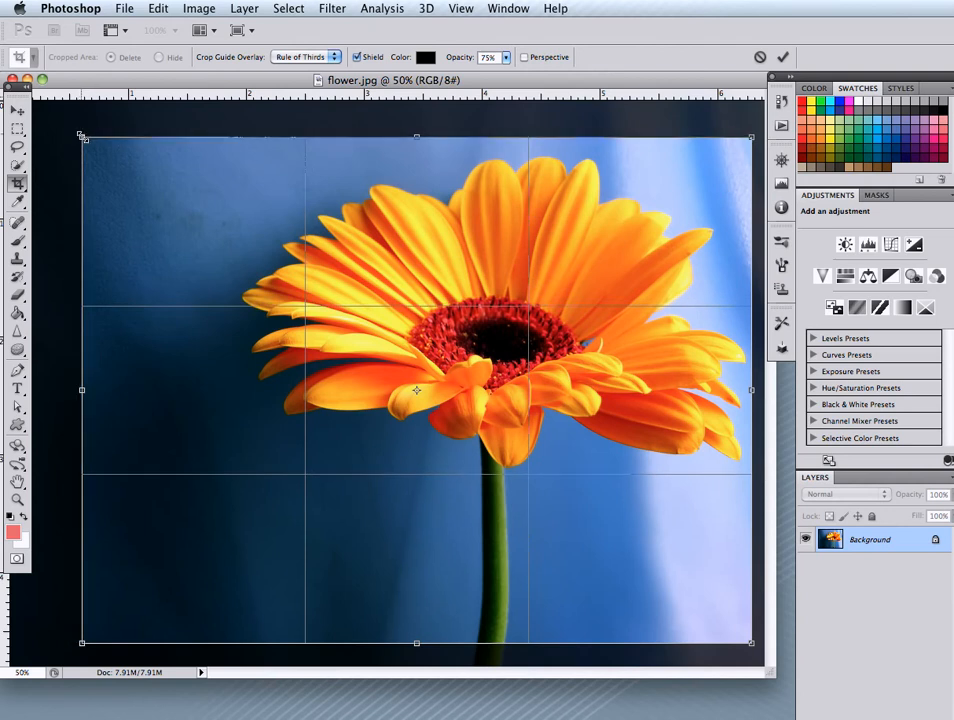
key("Return")
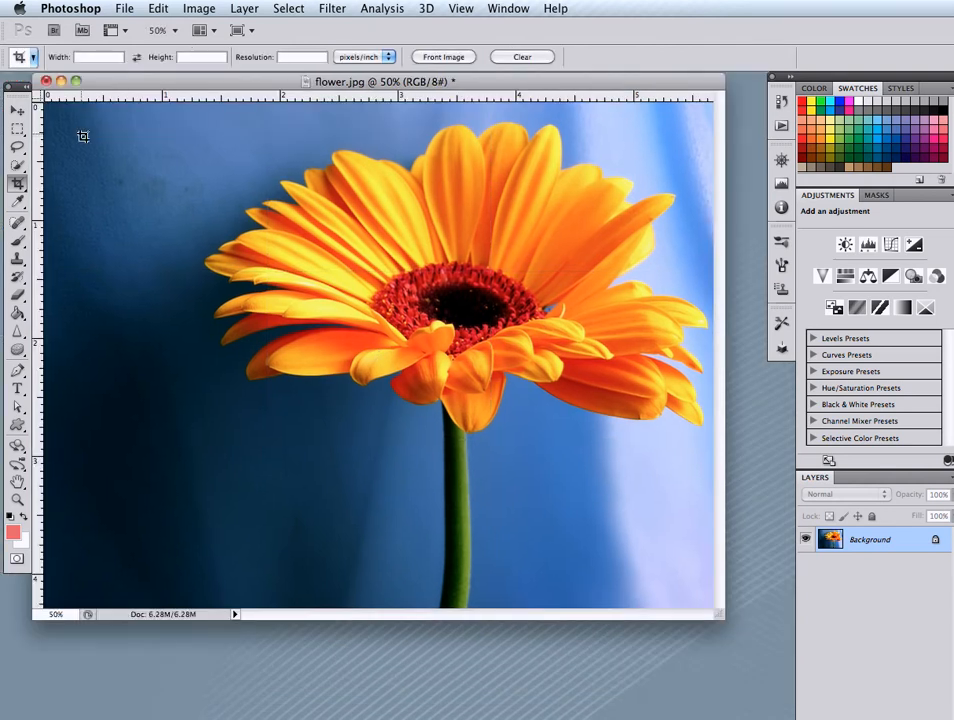
key("ctrl+z")
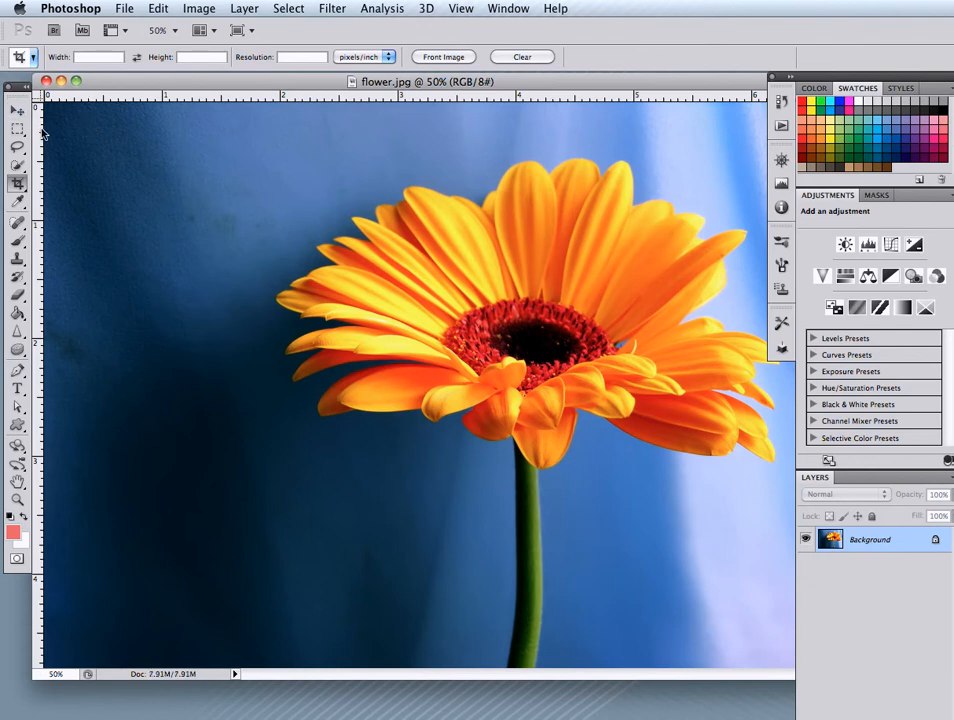
Crop the image to a slightly shifted rectangular marquee selection around the flower, and undo that crop
left_click(14, 129)
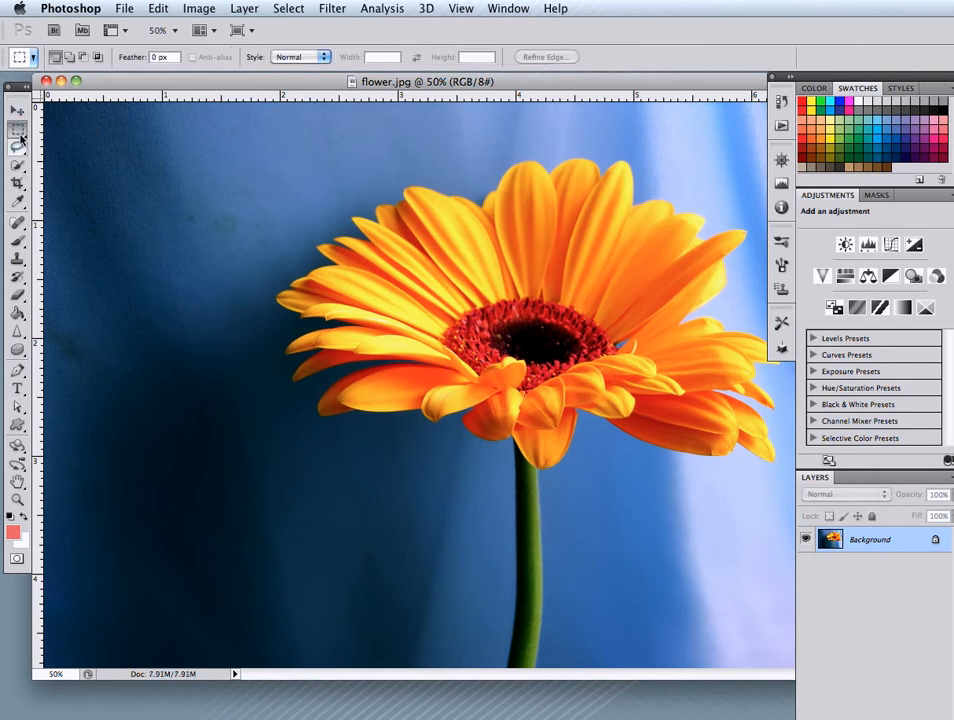
left_click_drag(86, 116, 790, 653)
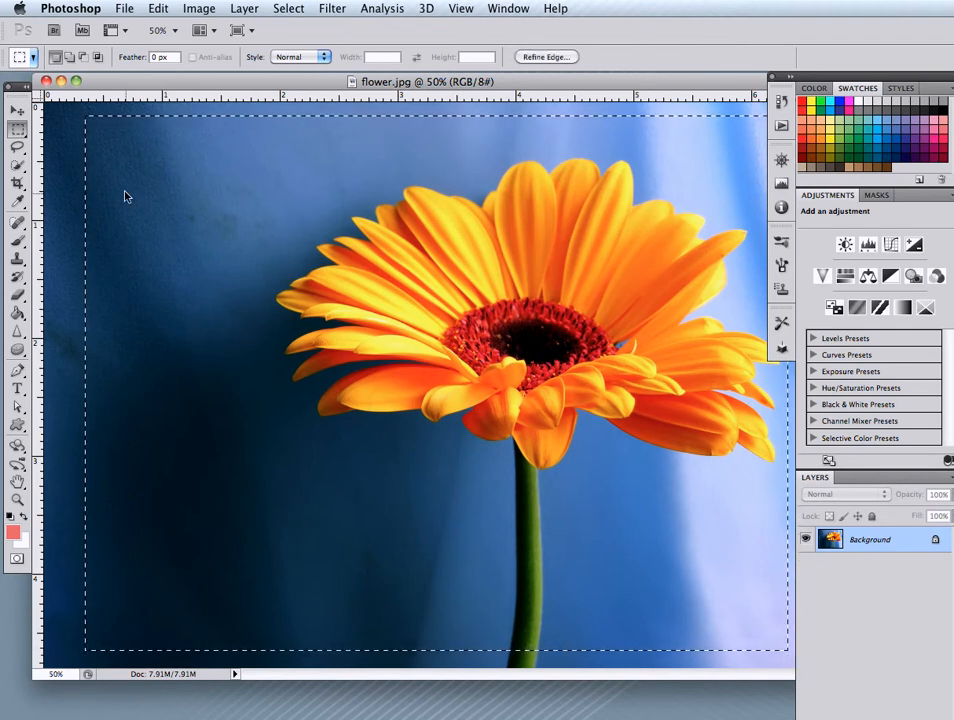
mouse_move(121, 168)
left_mouse_down()
mouse_move(104, 168)
mouse_move(126, 169)
mouse_move(111, 177)
mouse_move(121, 176)
left_mouse_up()
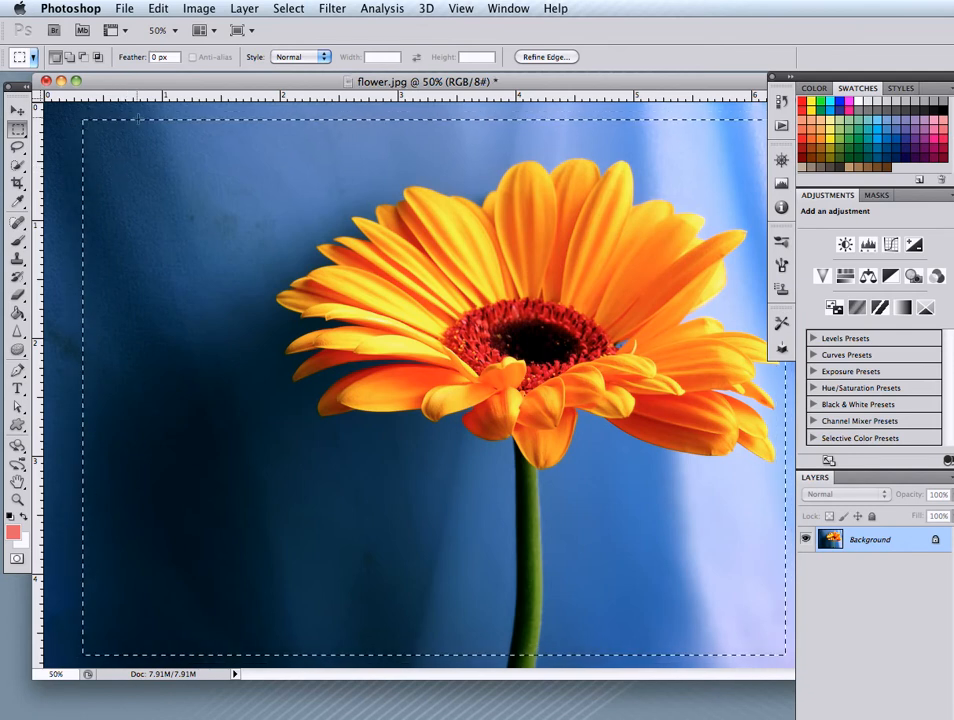
left_click(196, 8)
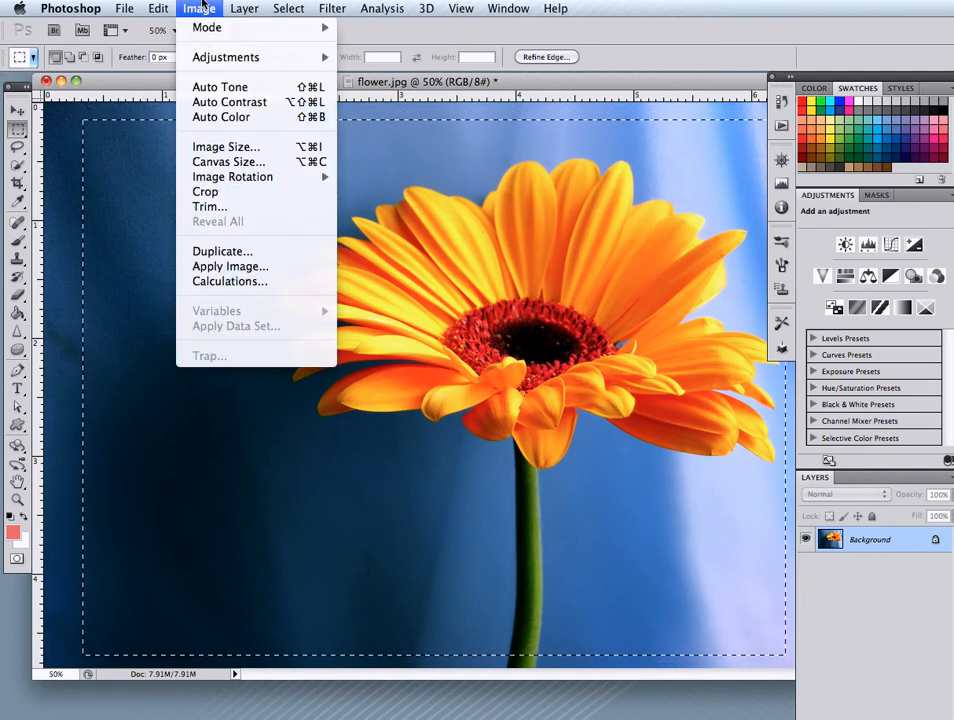
left_click(203, 191)
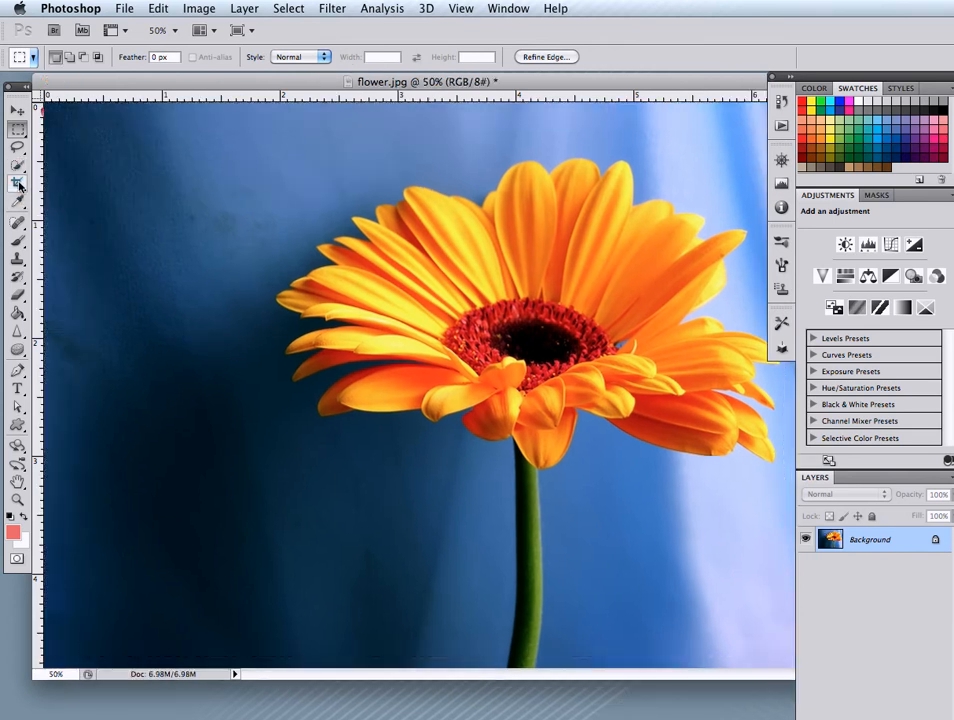
key("super+z")
Deselect the marquee and set the Crop tool's size to 800 px wide by 600 px high
left_click(19, 185)
key("super+d")
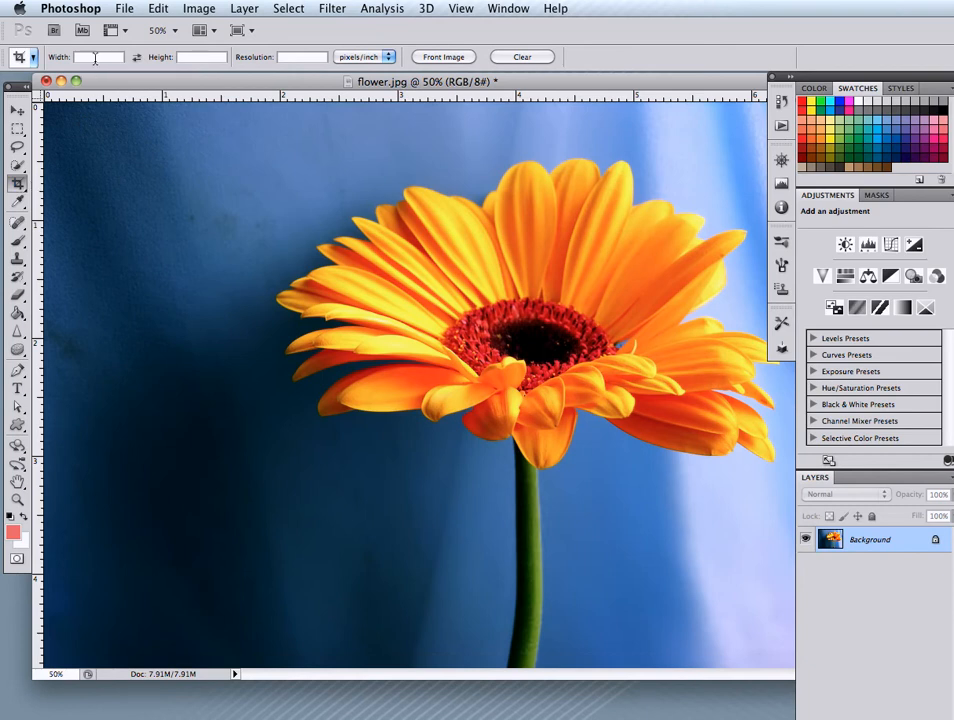
left_click(94, 58)
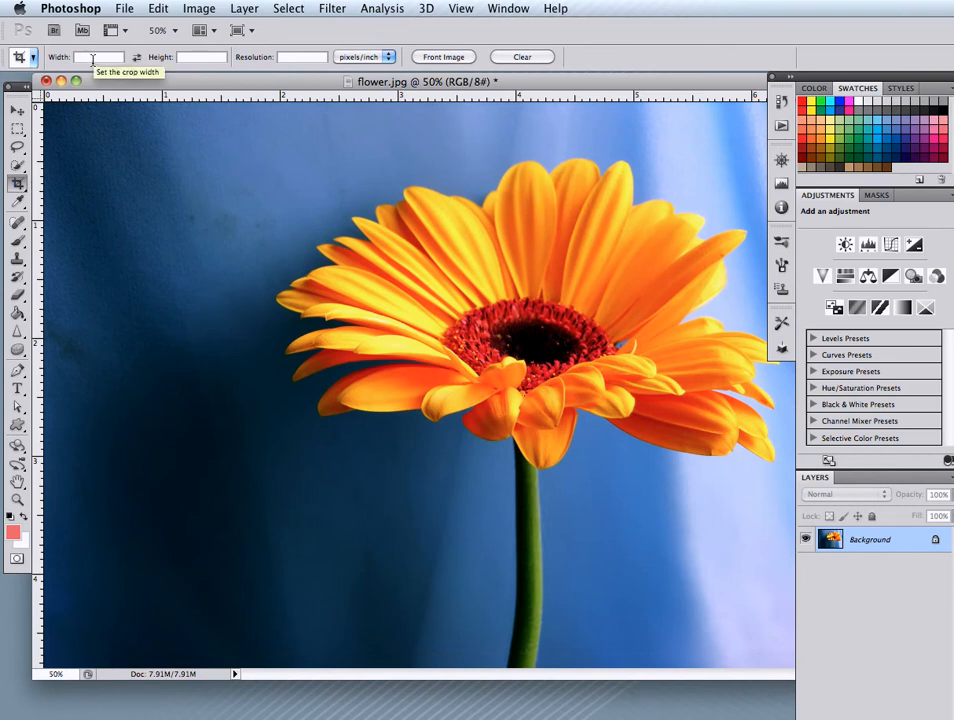
type("800 px")
key("Tab")
type("600 px")
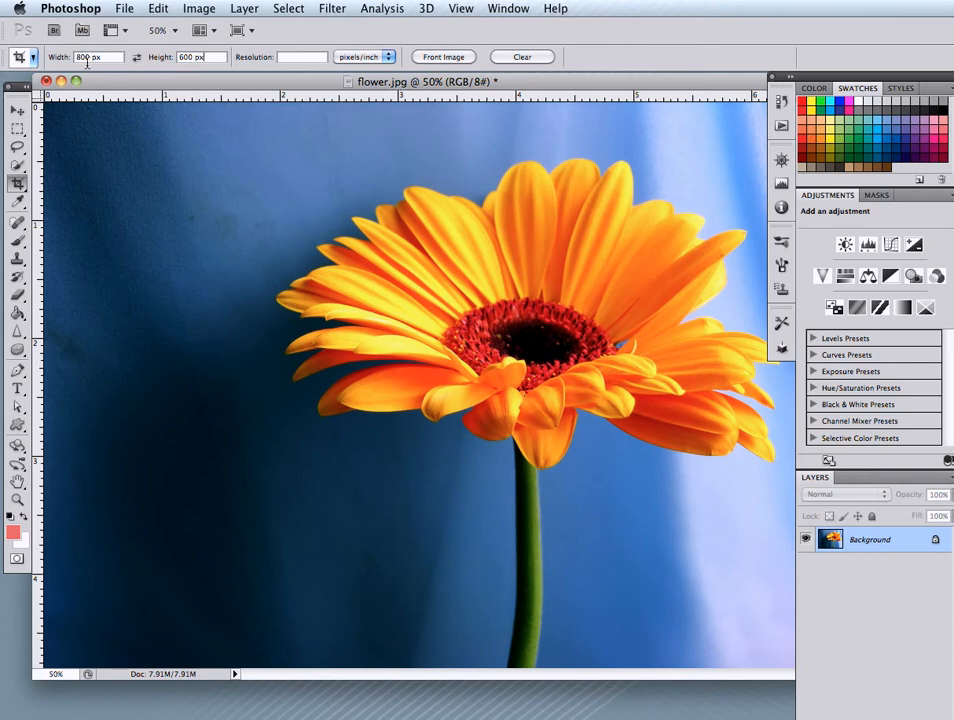
Crop the image around the flower at the fixed 800 × 600 px size, inspect it at 100%, and undo the crop
double_click(101, 60)
left_click_drag(83, 127, 785, 653)
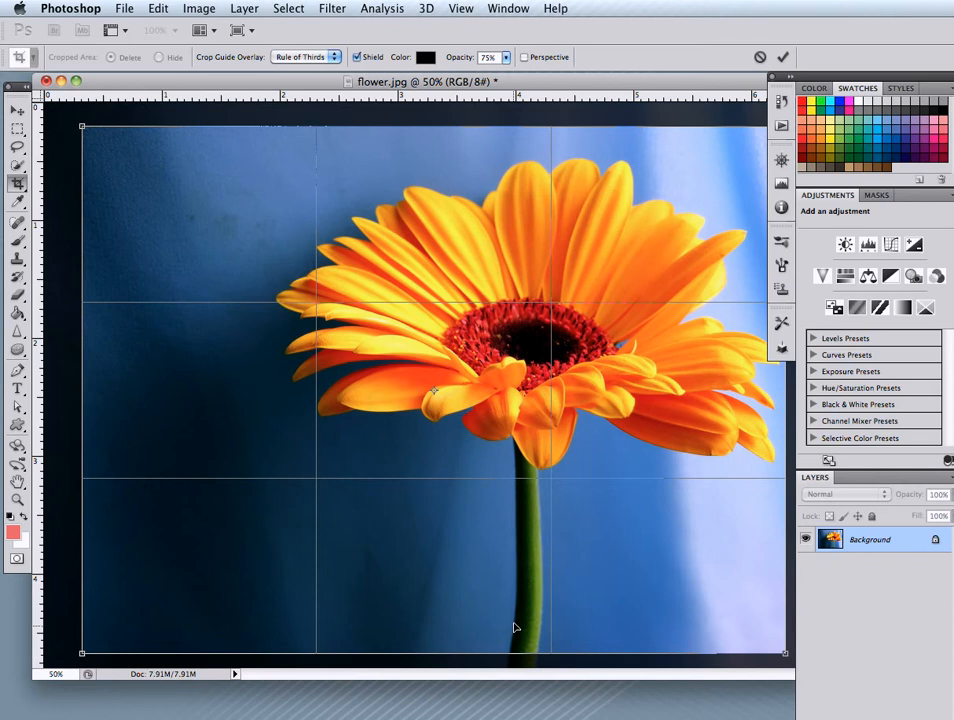
key("Return")
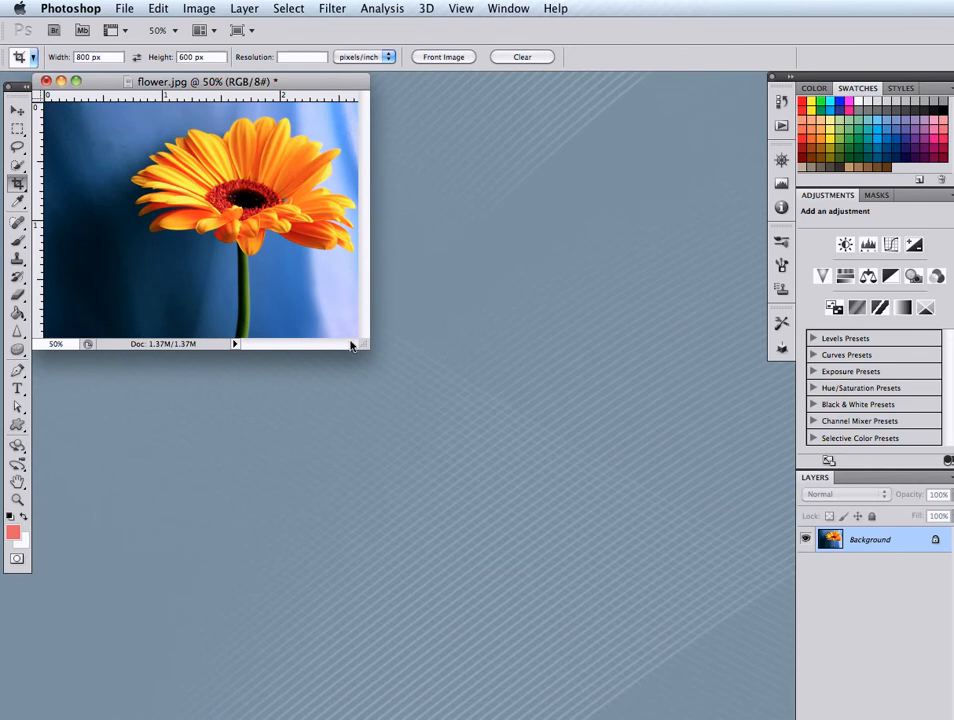
left_click_drag(366, 346, 620, 656)
key("super+plus")
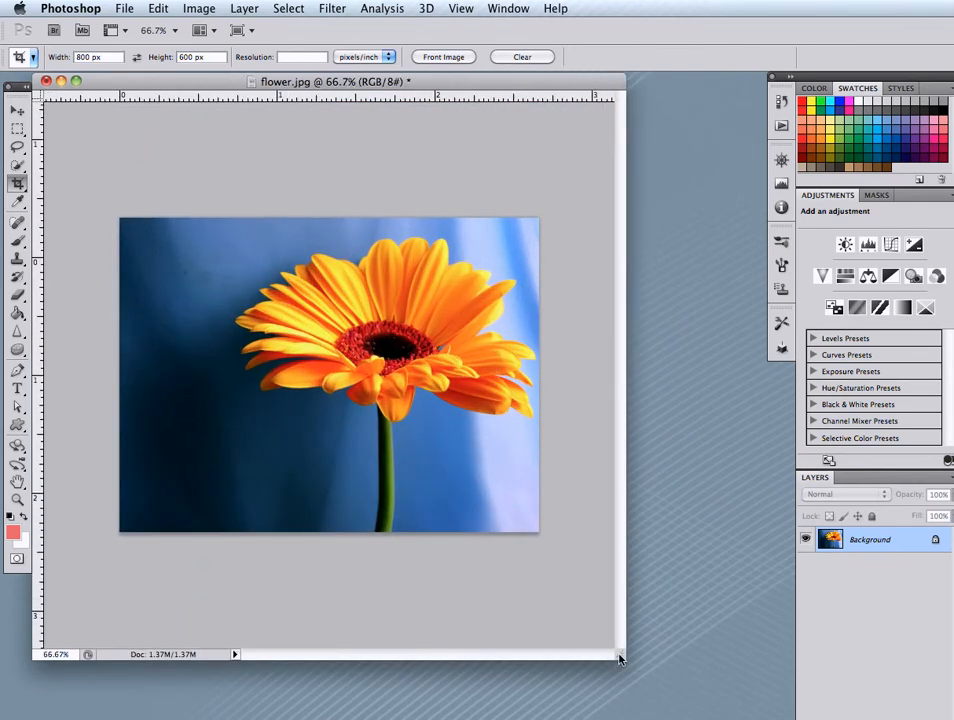
key("super+plus")
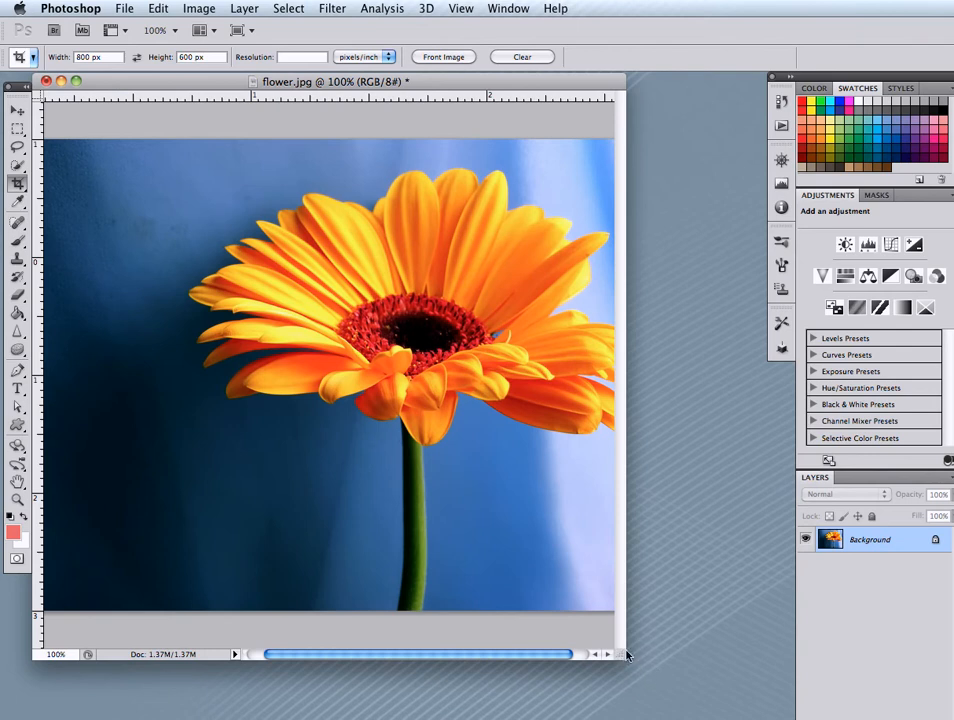
left_click_drag(621, 654, 788, 719)
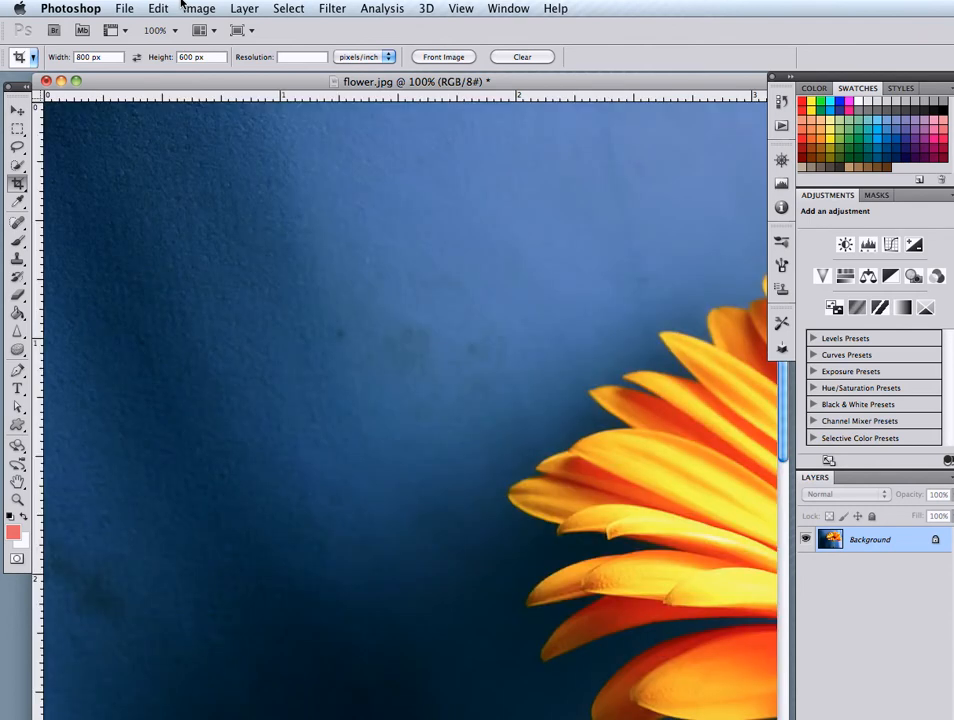
key("super+minus")
key("super+minus")
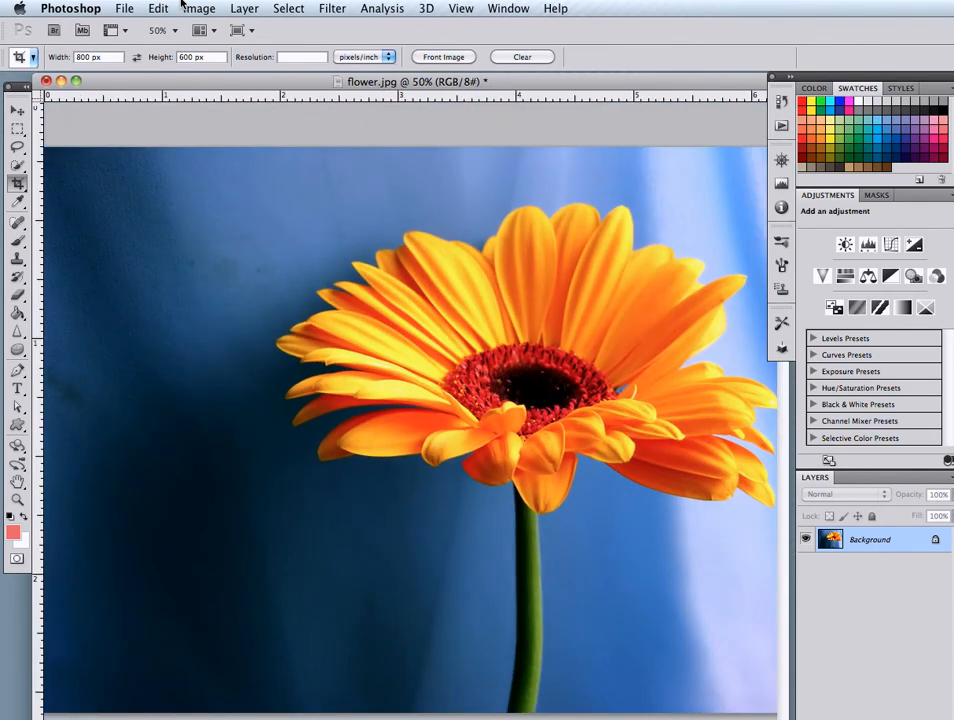
left_click(200, 8)
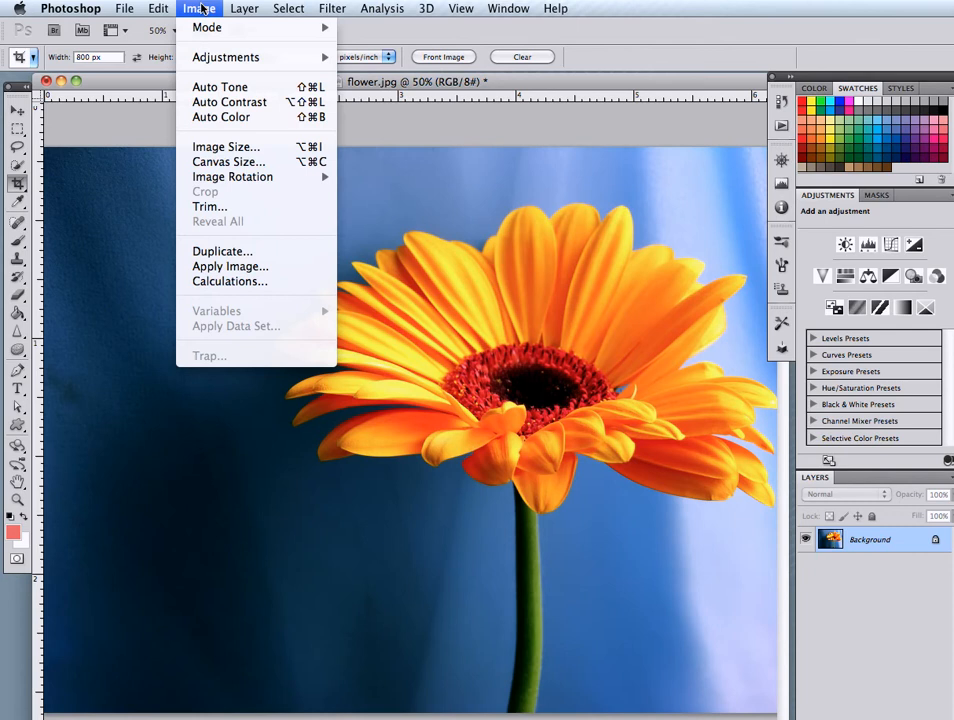
left_click(204, 8)
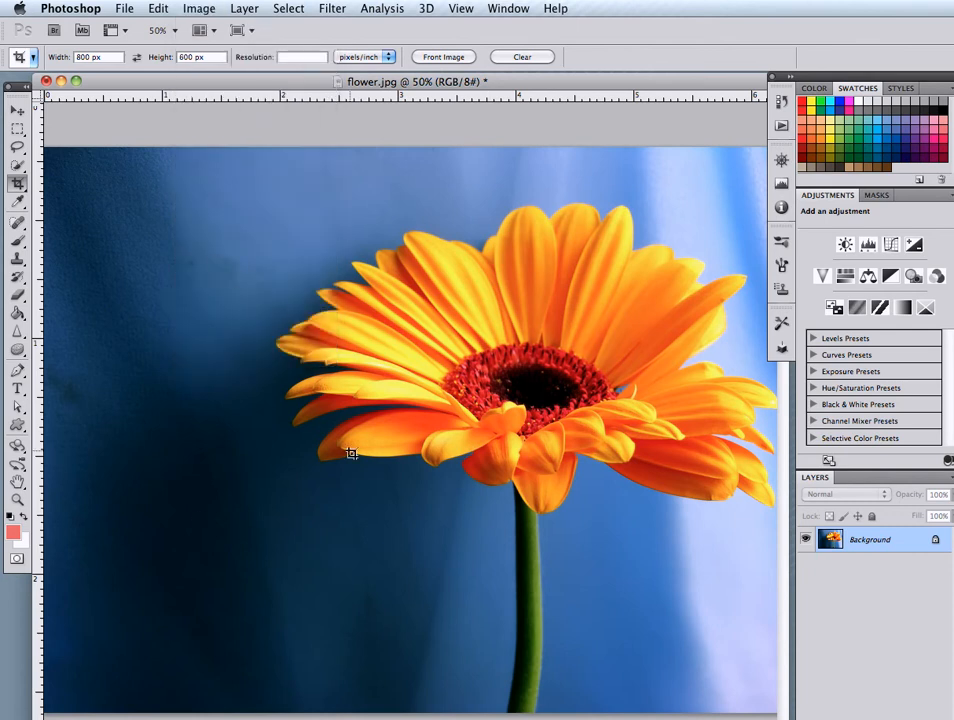
left_click(188, 8)
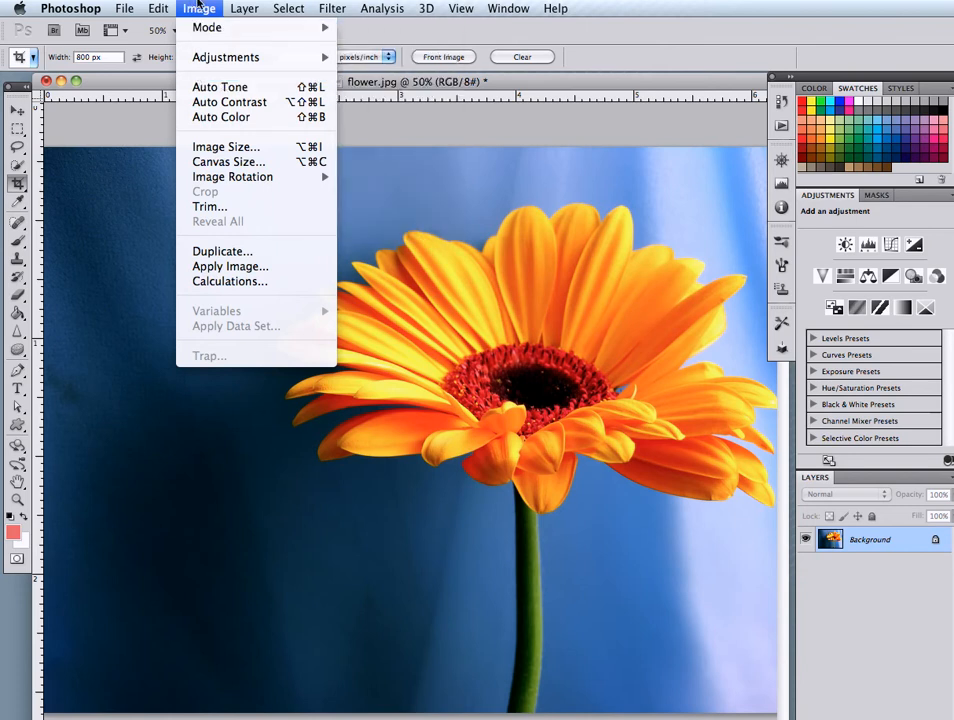
left_click(198, 8)
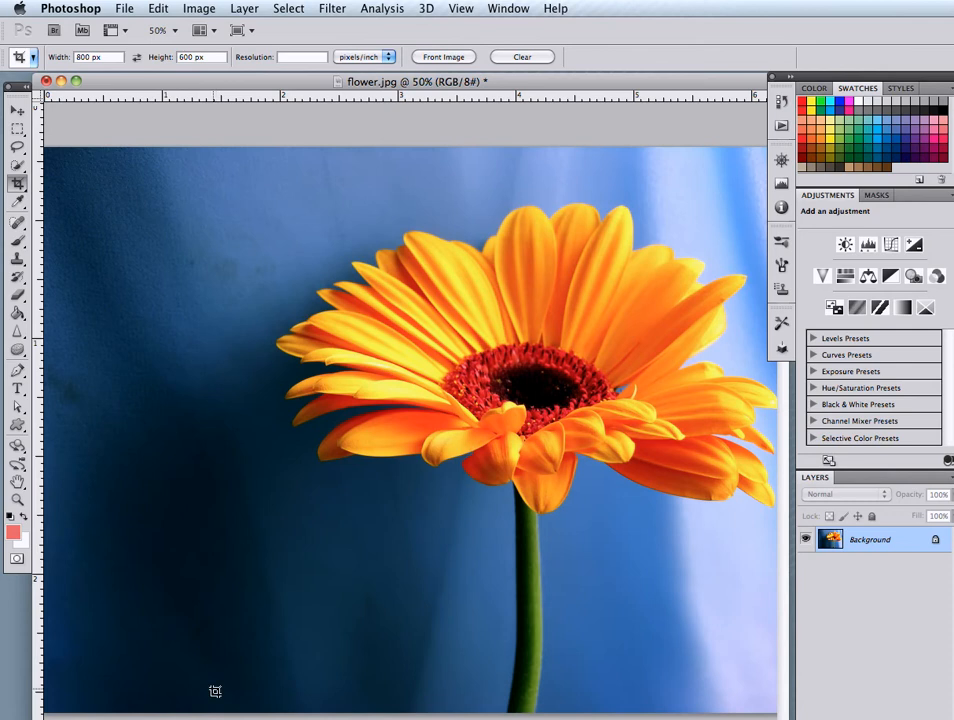
Open the Image Size dialog, move it off the flower, and review the resolution, pixel dimensions and Constrain Proportions option
left_click(199, 8)
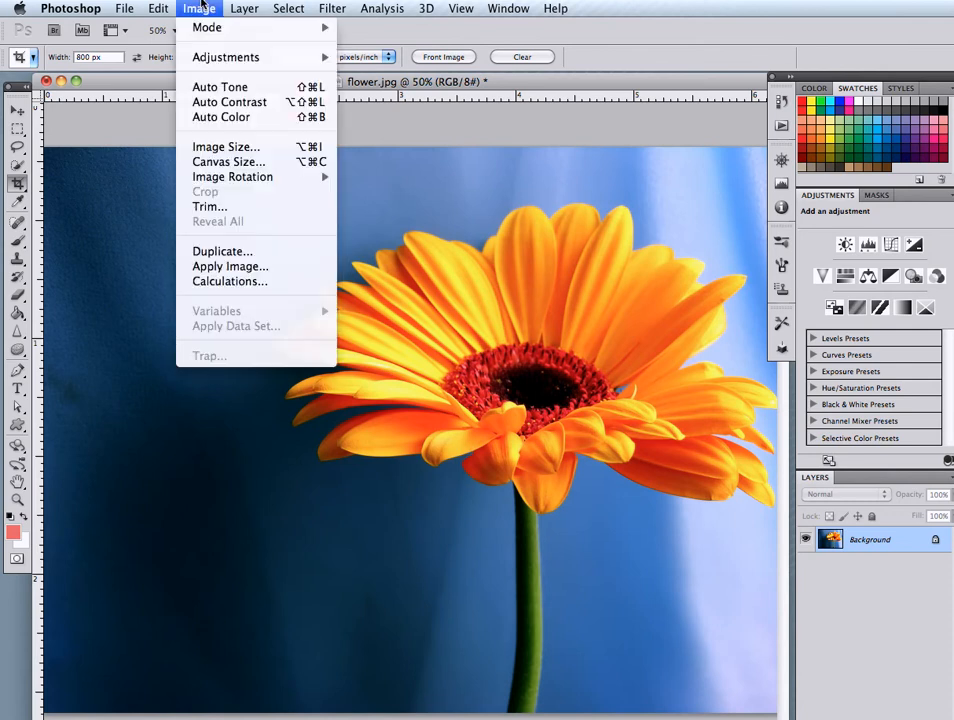
left_click(210, 148)
left_click_drag(749, 380, 211, 228)
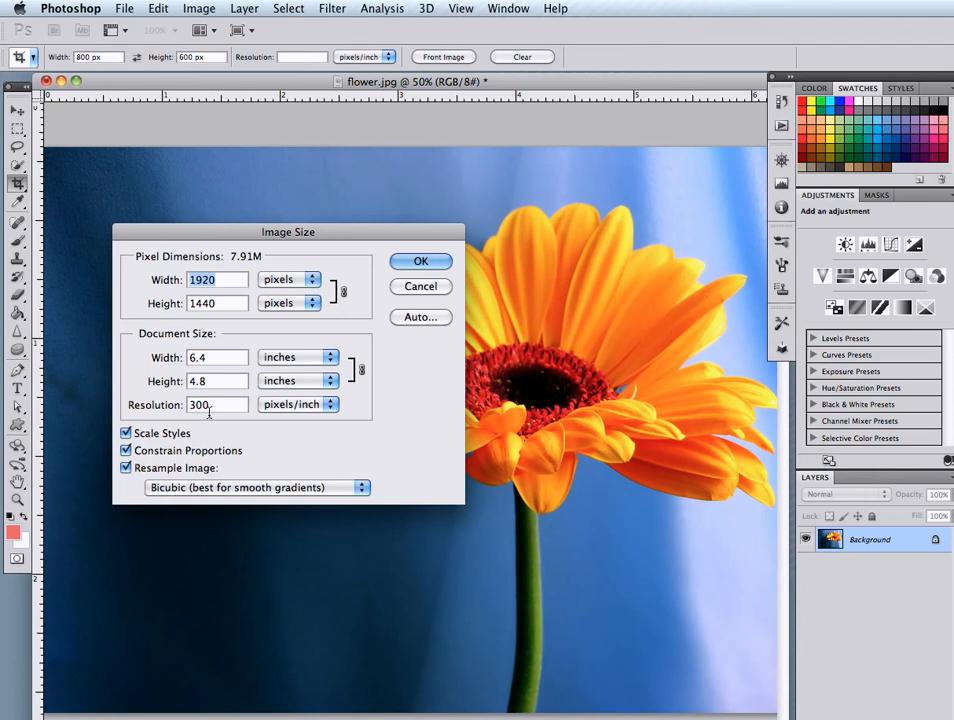
left_click_drag(219, 408, 183, 409)
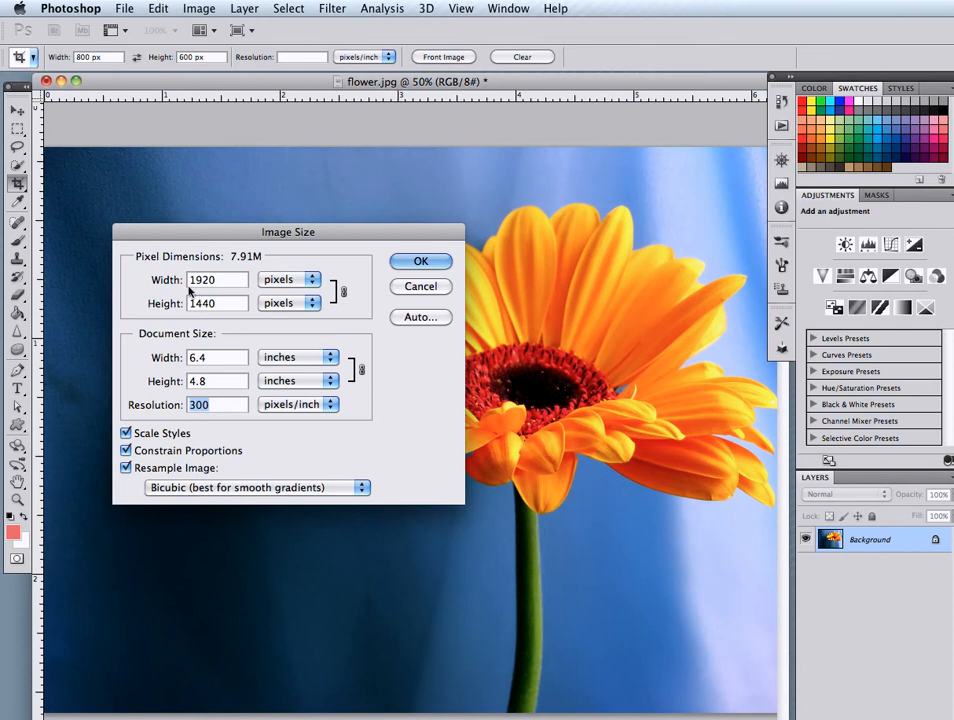
left_click_drag(224, 280, 172, 312)
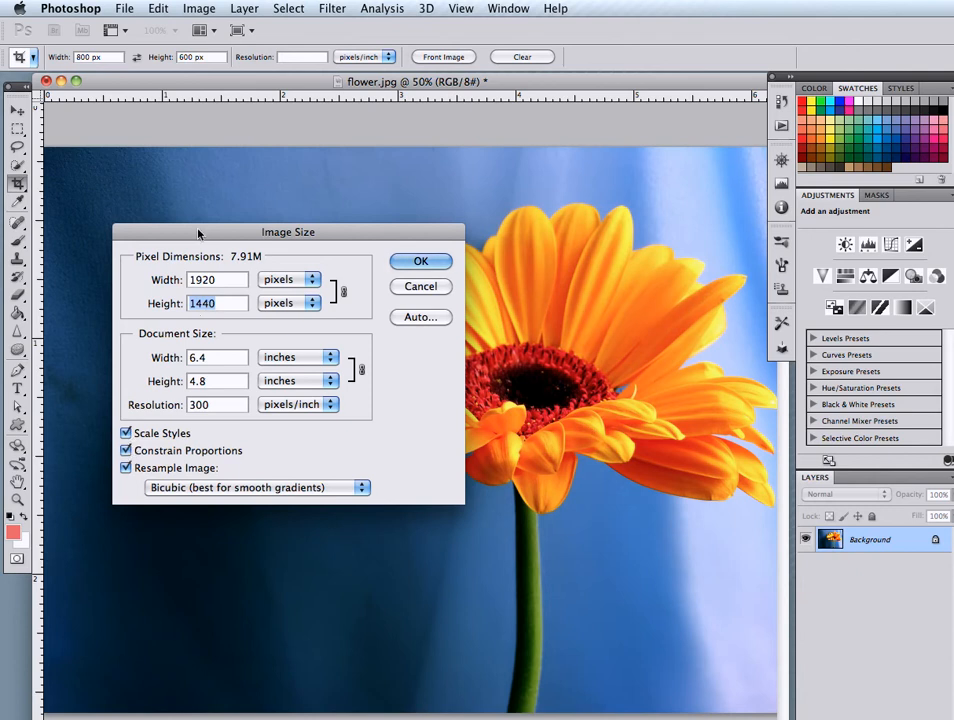
left_click(126, 451)
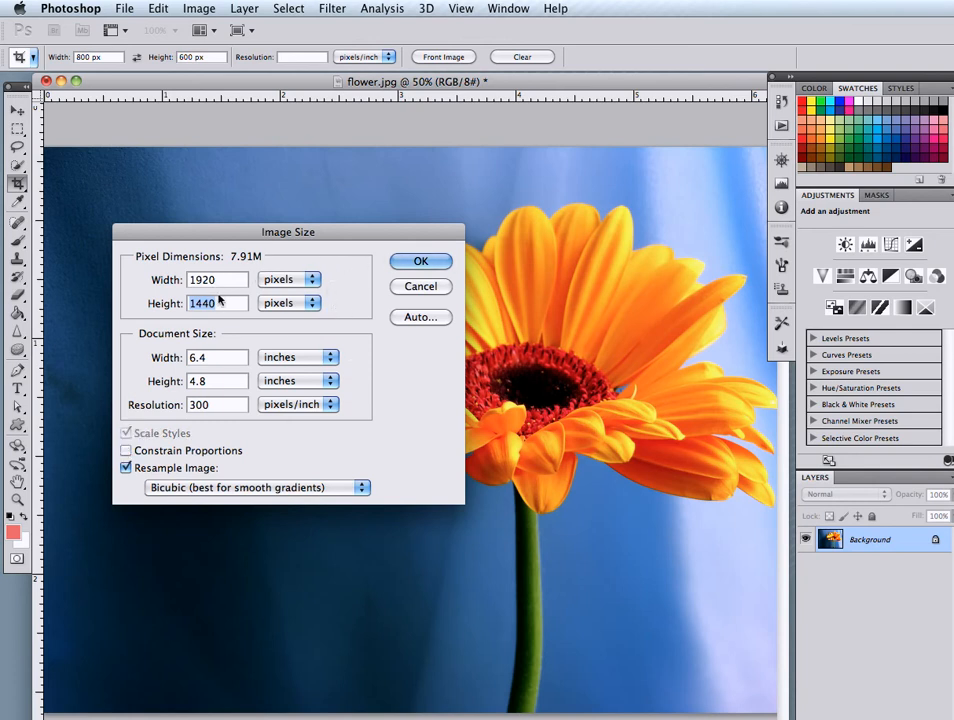
left_click(125, 451)
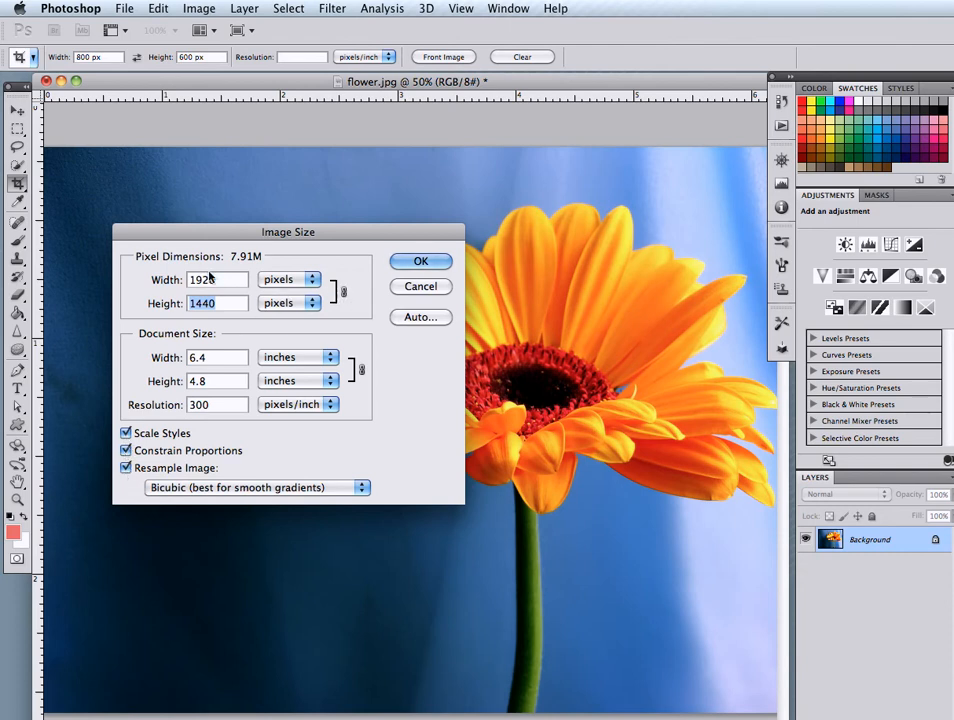
Resize the image to 800 pixels wide with proportions constrained, and view it at 100%
left_click_drag(223, 284, 125, 286)
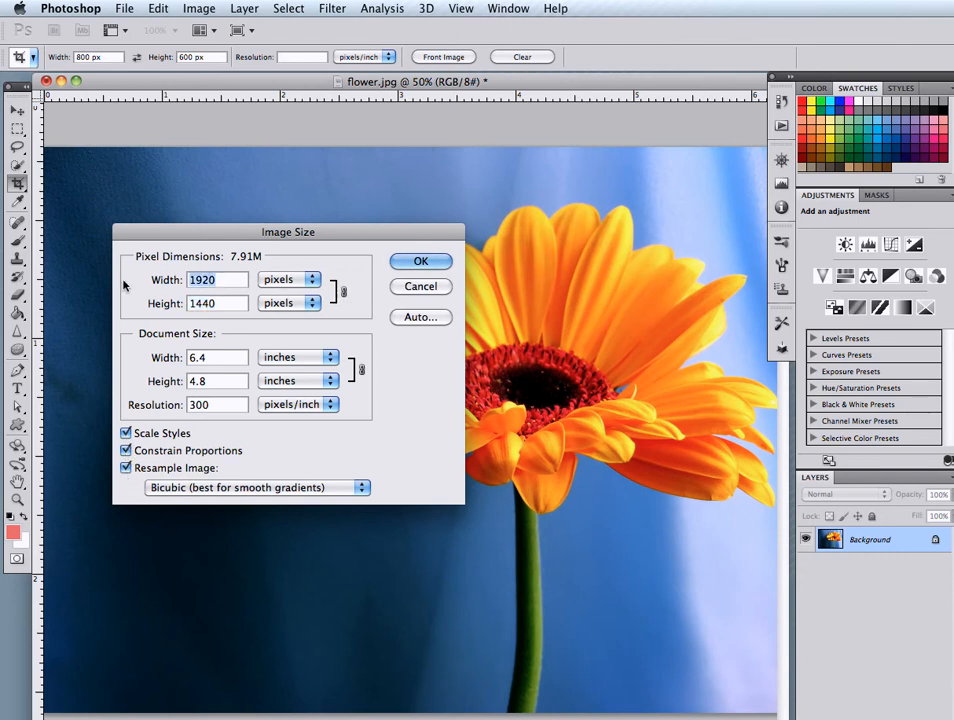
type("800")
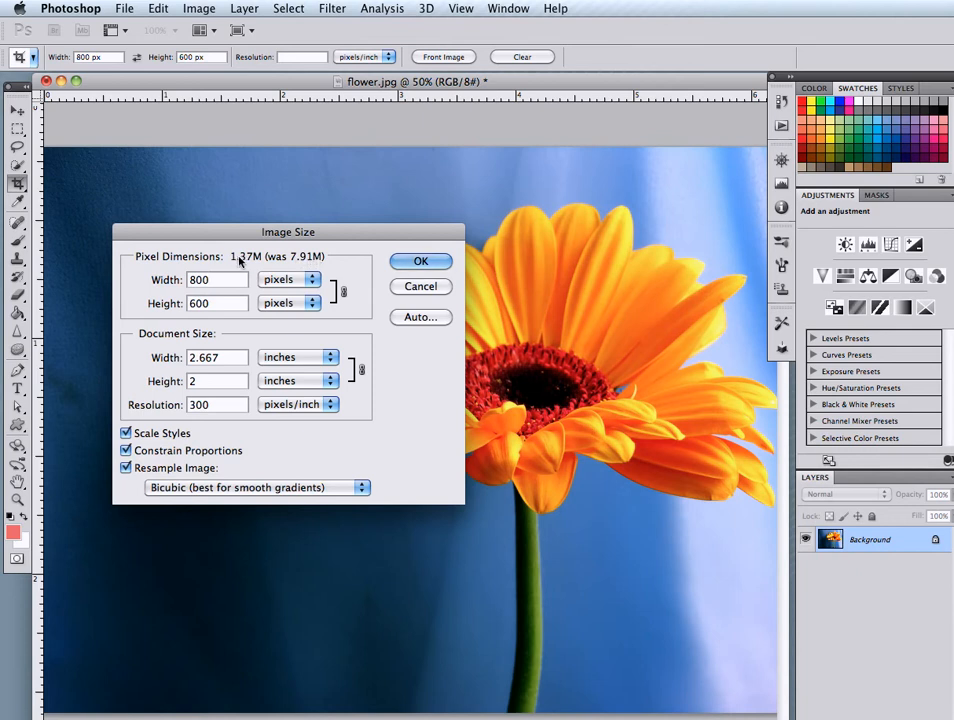
left_click(420, 262)
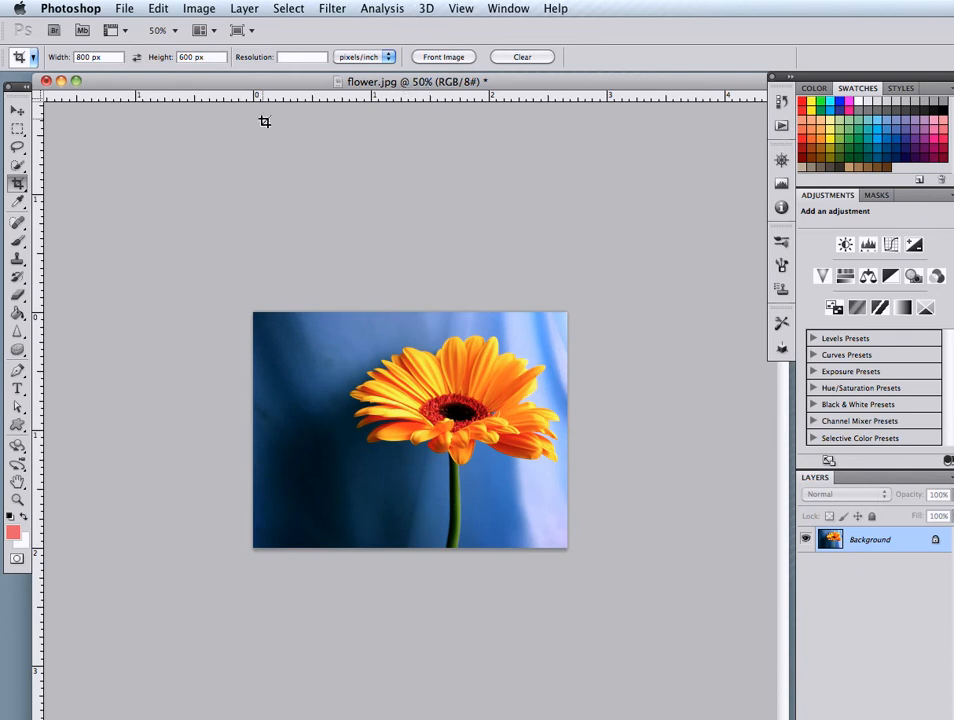
key("super+equal")
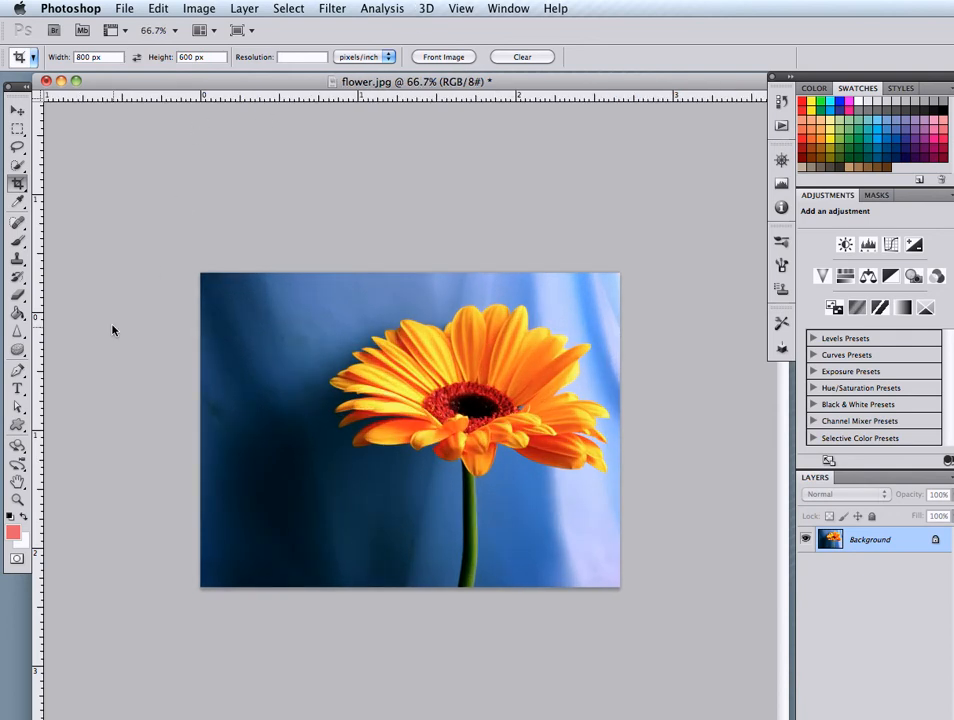
key("super+equal")
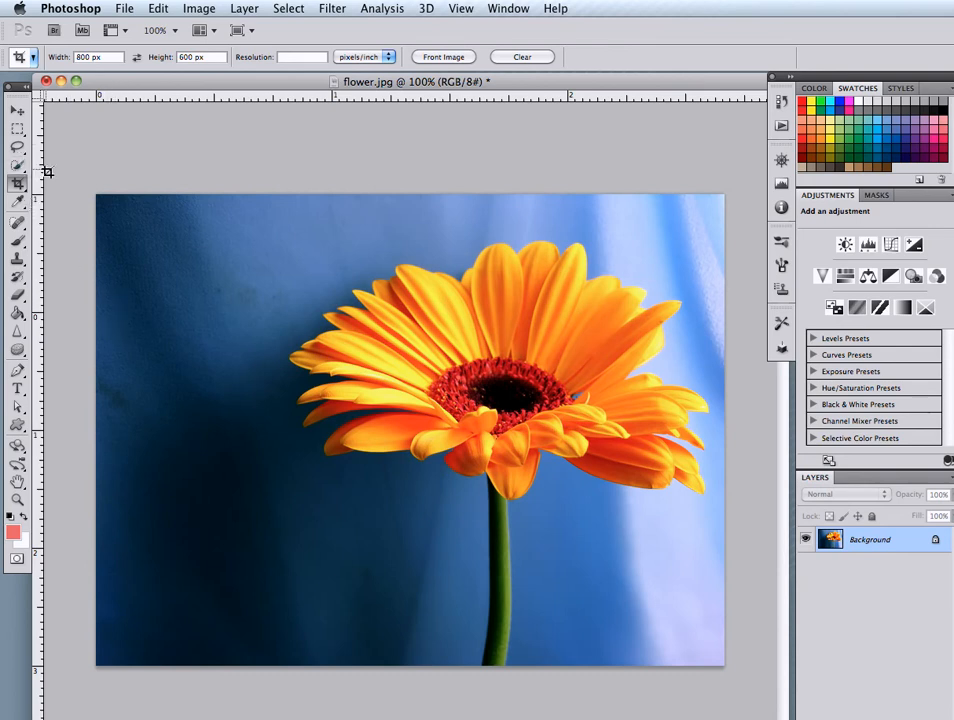
Open the Canvas Size dialog, switch its dimensions to pixels for review, and dismiss it without changing the canvas
left_click(198, 8)
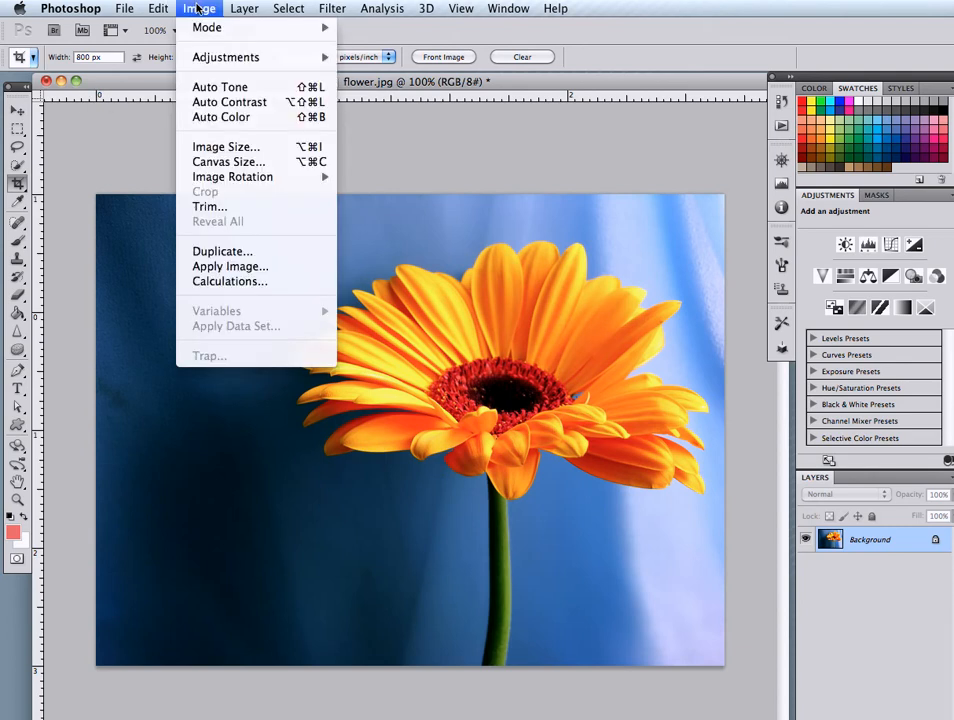
left_click(215, 162)
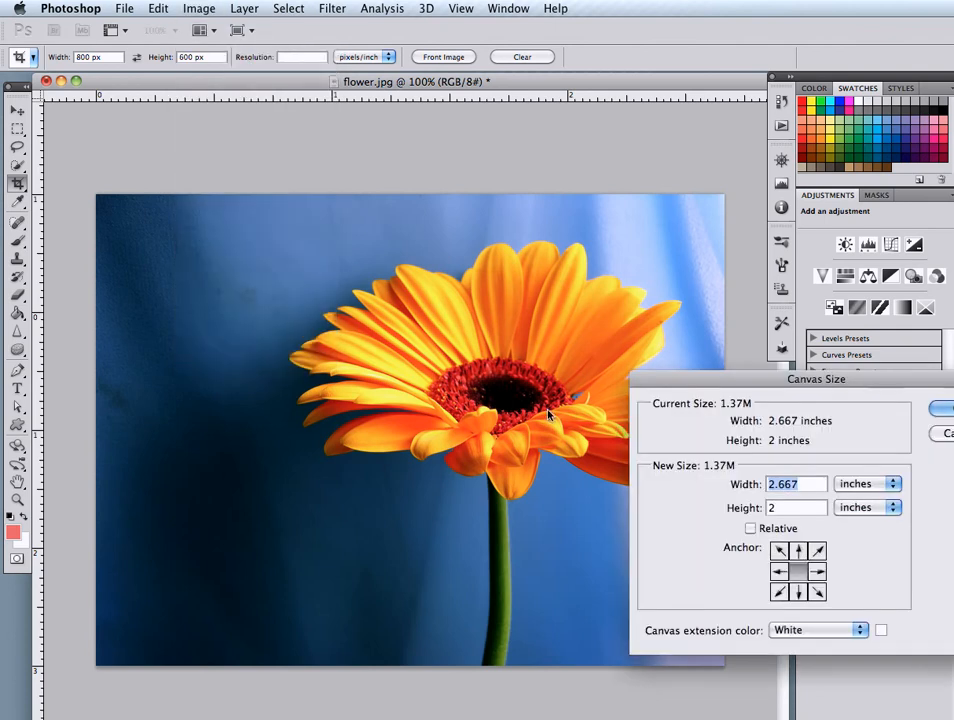
left_click(850, 483)
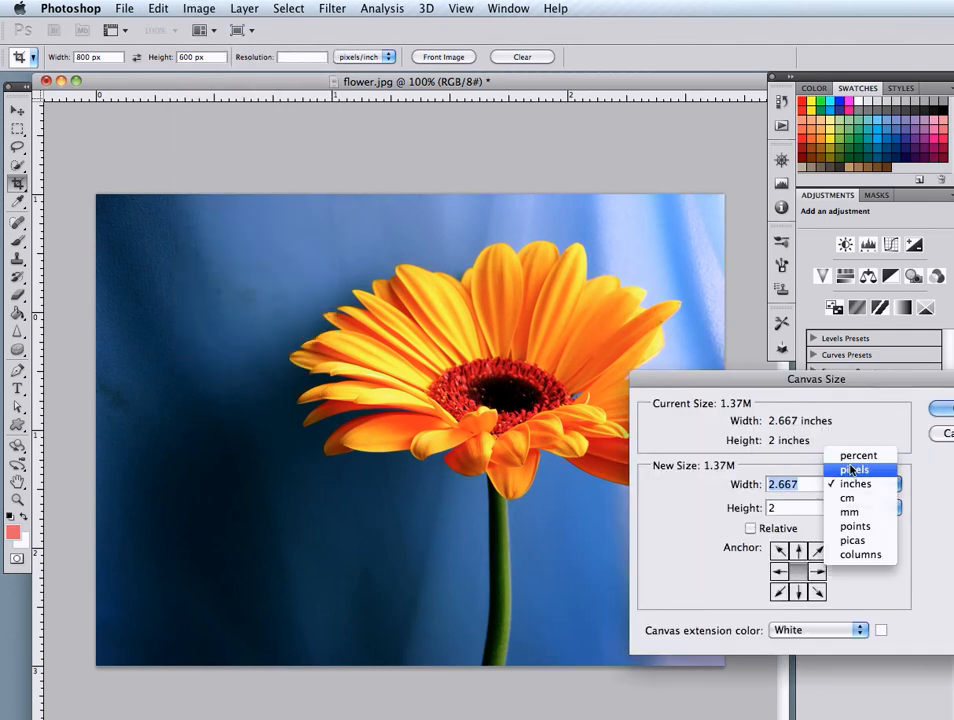
left_click(851, 470)
left_click_drag(839, 381, 648, 375)
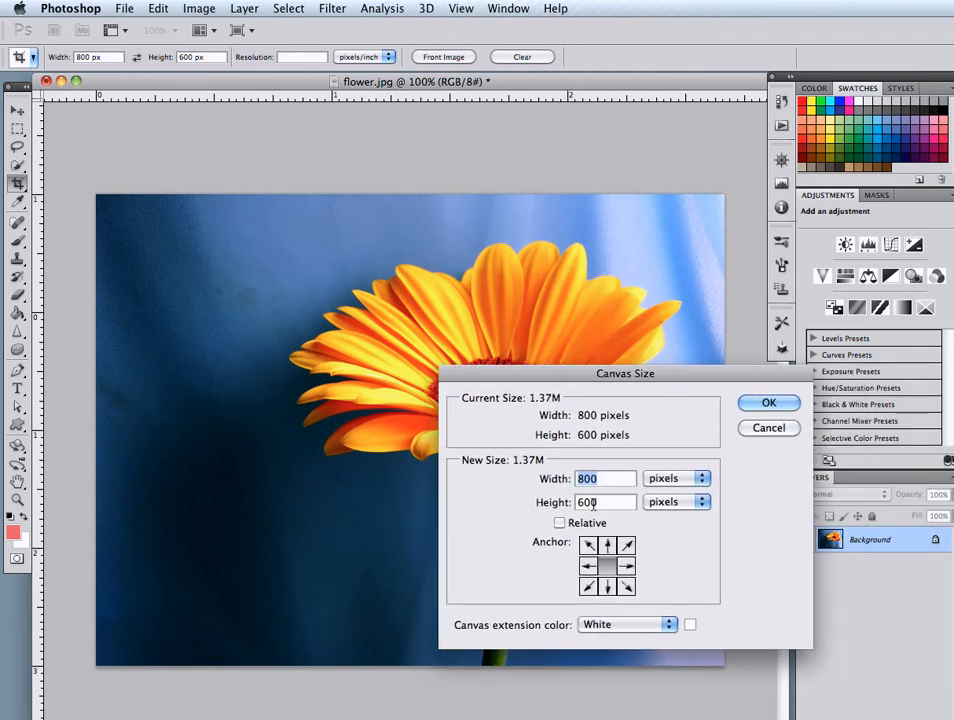
left_click(780, 430)
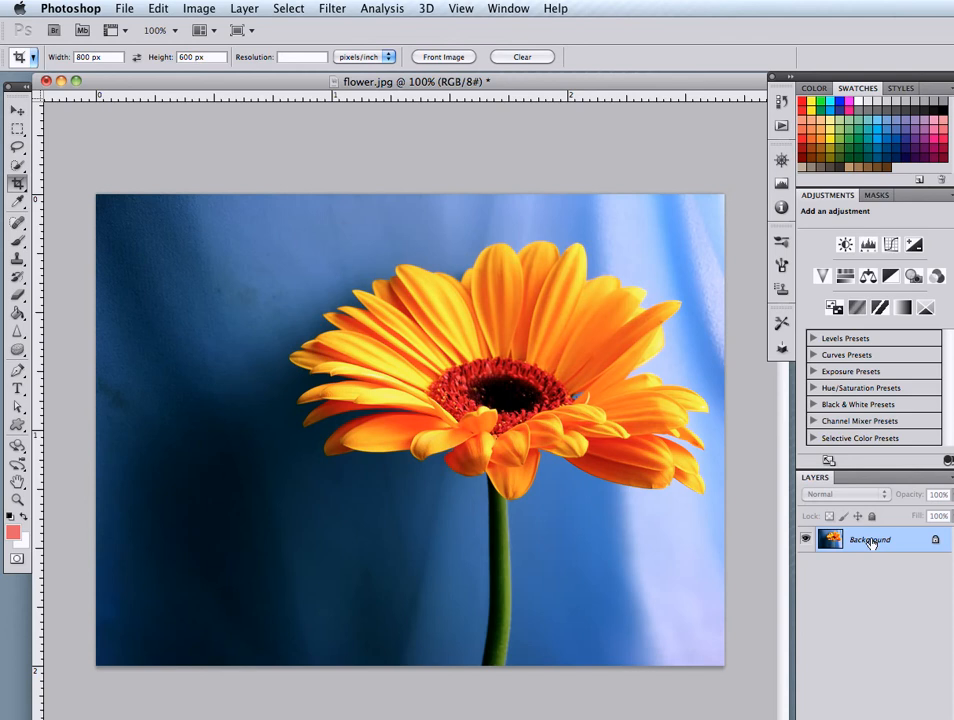
Convert the locked Background into an editable layer named Layer 0 and add a new empty layer beneath it
double_click(871, 542)
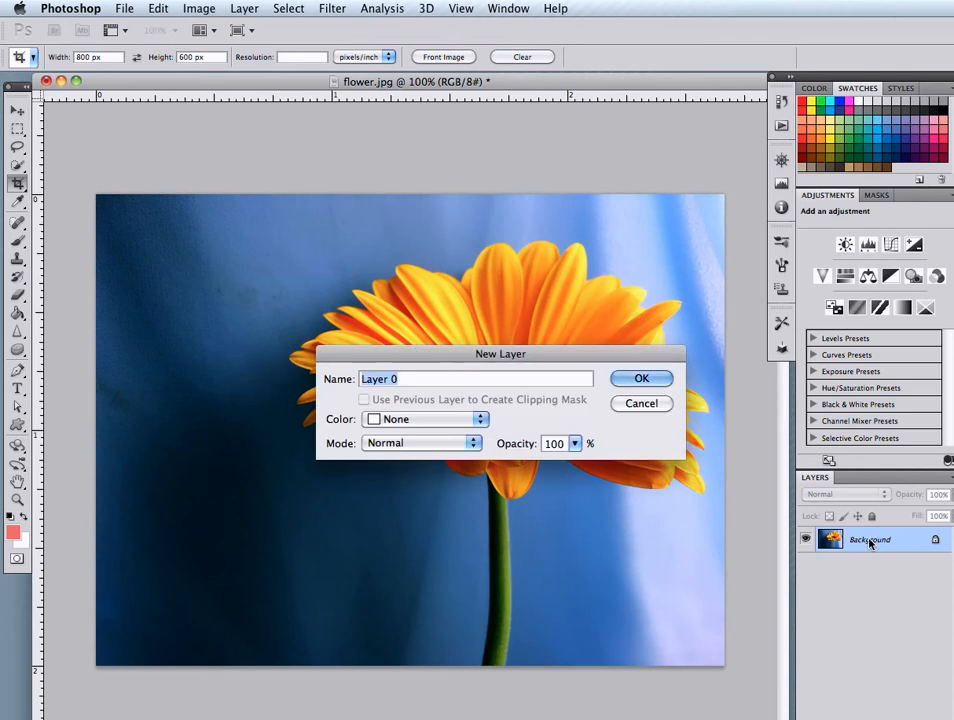
left_click(645, 379)
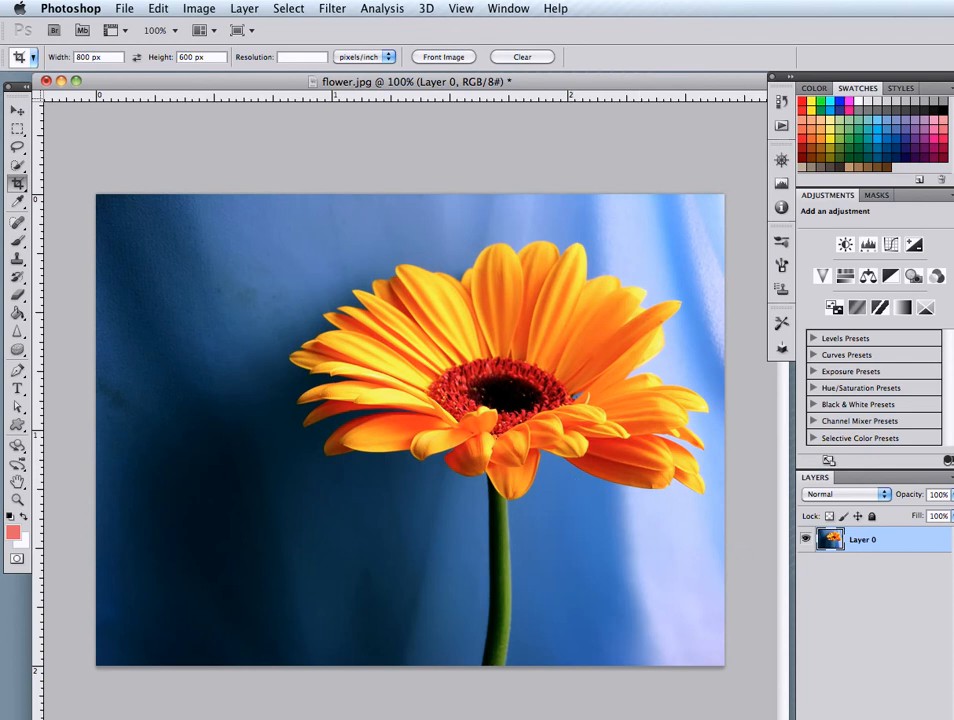
key("alt+shift+super+n")
left_click_drag(865, 541, 865, 592)
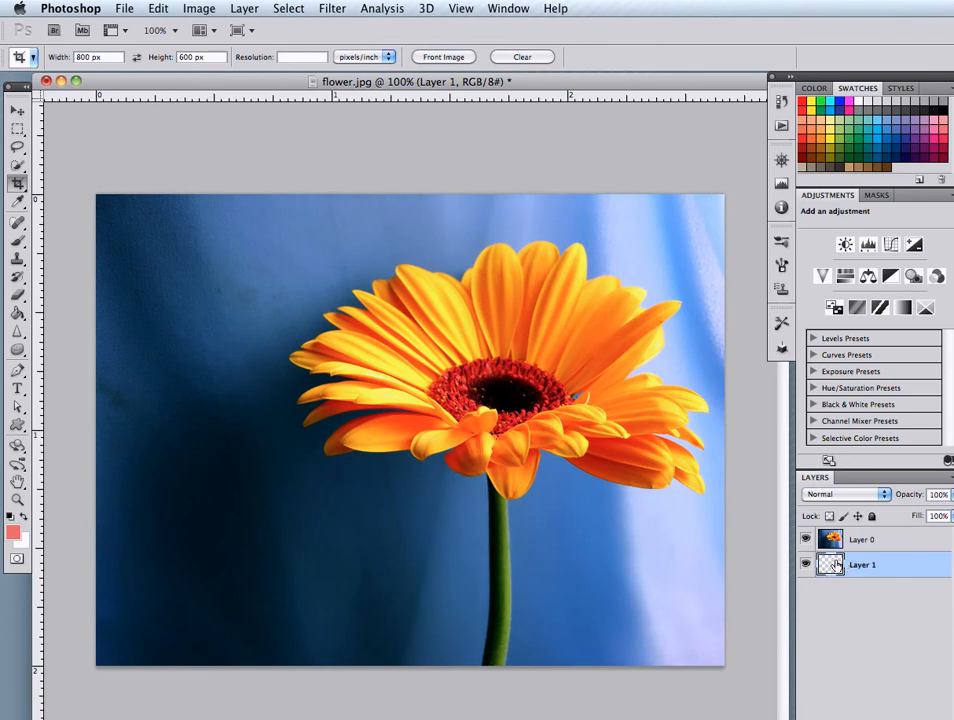
right_click(868, 566)
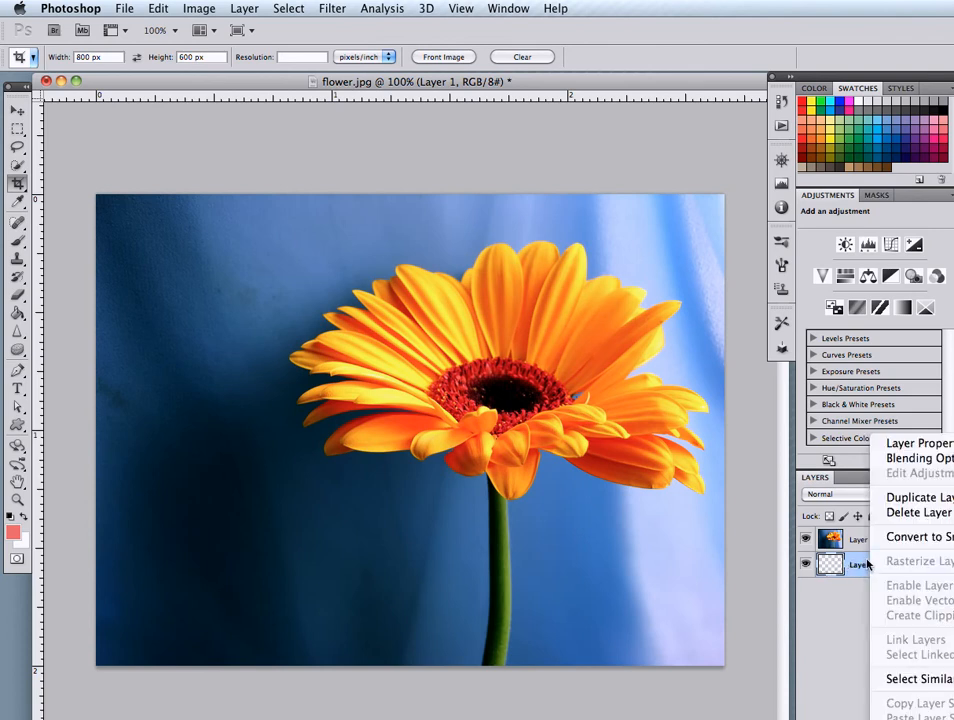
left_click(856, 637)
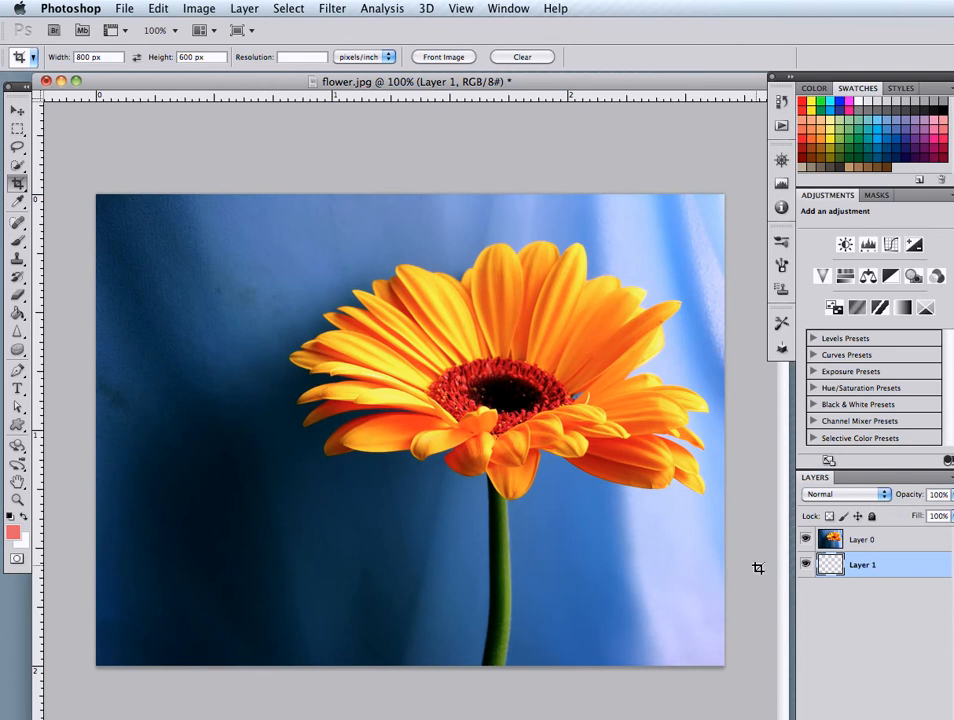
Select all of Layer 0 and scale it proportionally to about 35.5% in the lower-left corner of the canvas
left_click(860, 542)
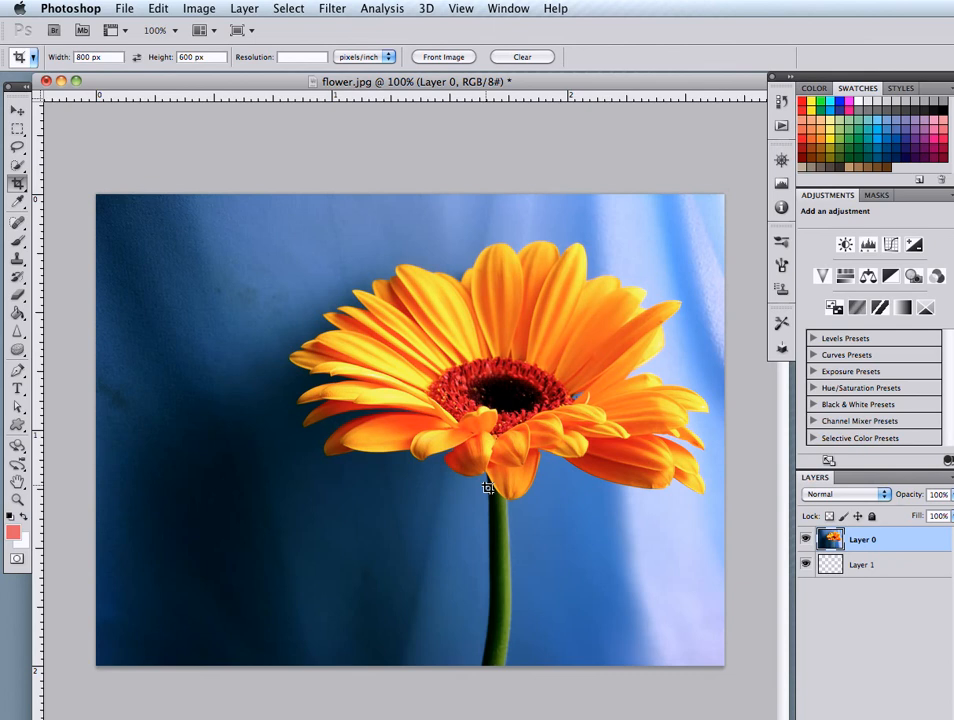
key("ctrl+a")
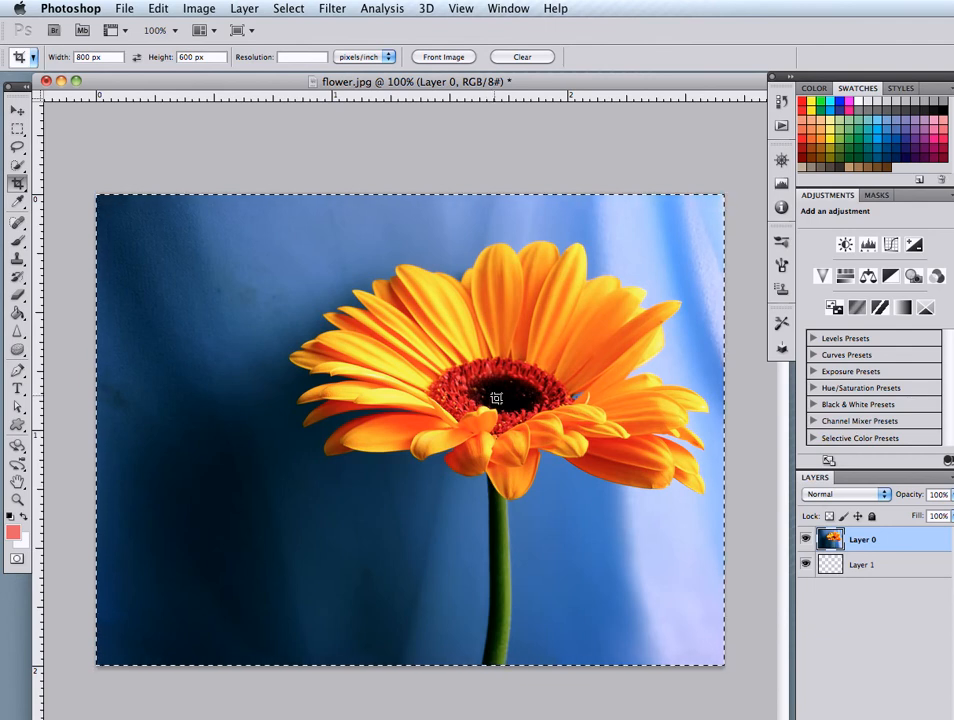
key("ctrl+t")
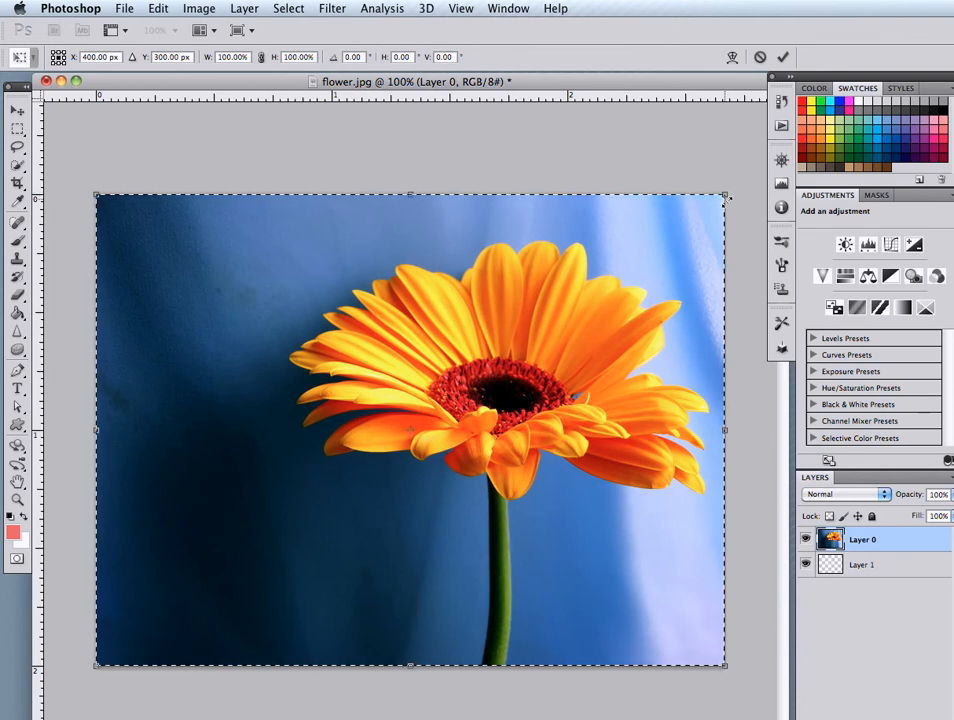
left_click_drag(719, 201, 347, 539)
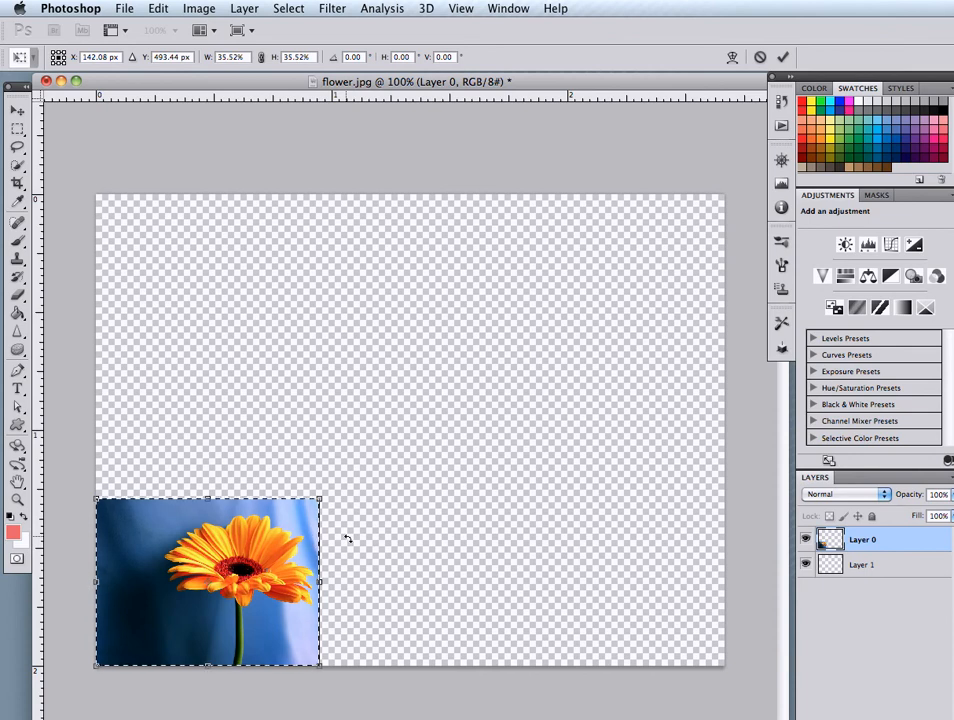
key("Return")
Copy the scaled flower picture, paste it as a new layer, and place the copy directly above the original
key("c")
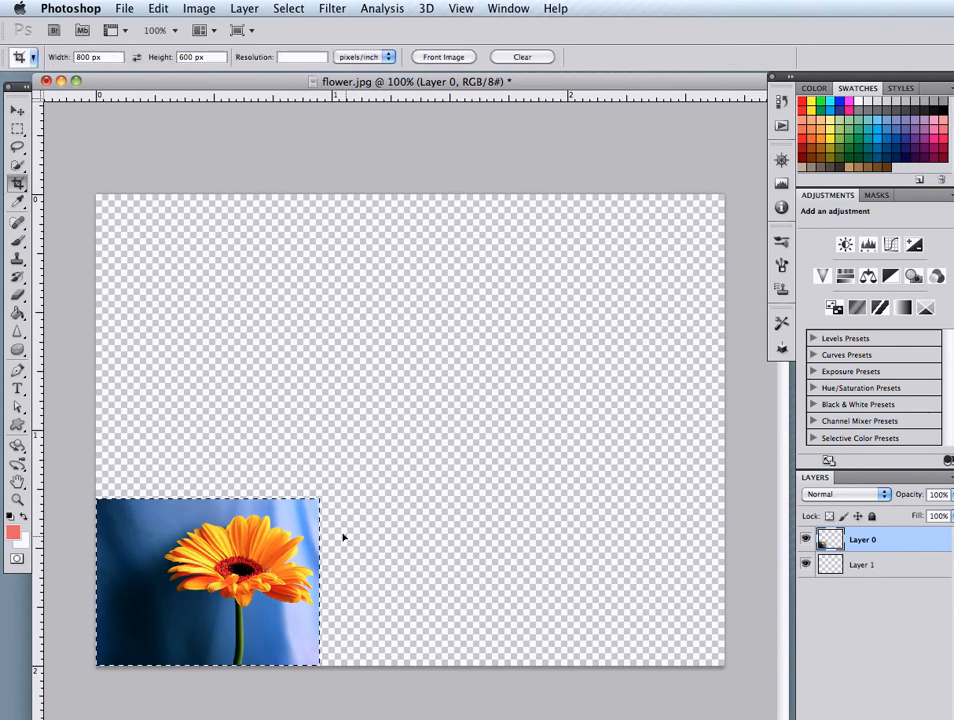
key("super+j")
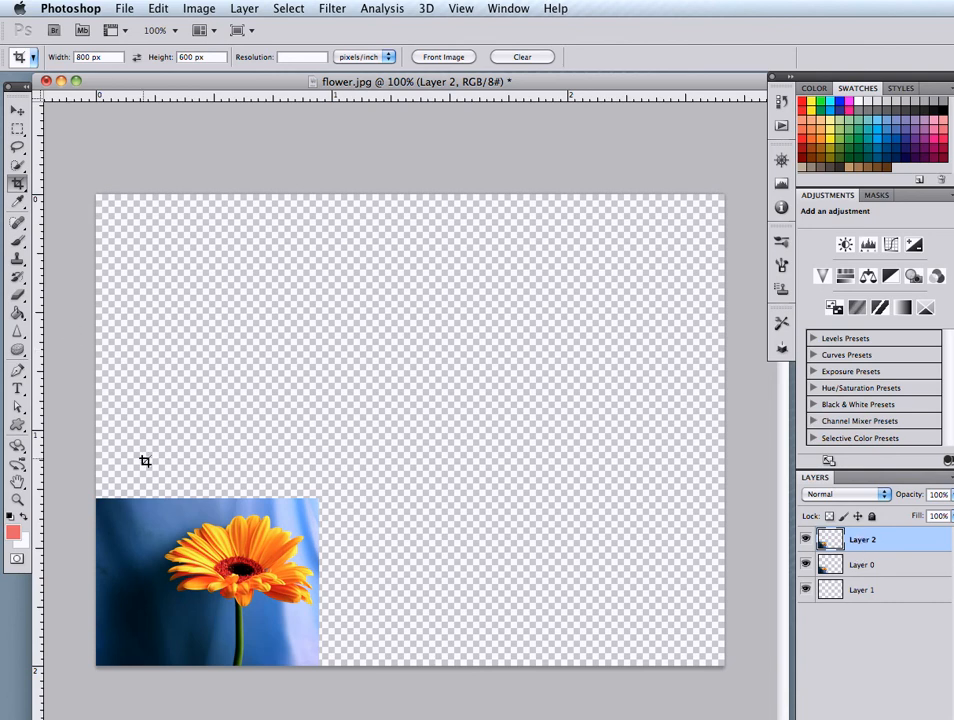
left_click(16, 113)
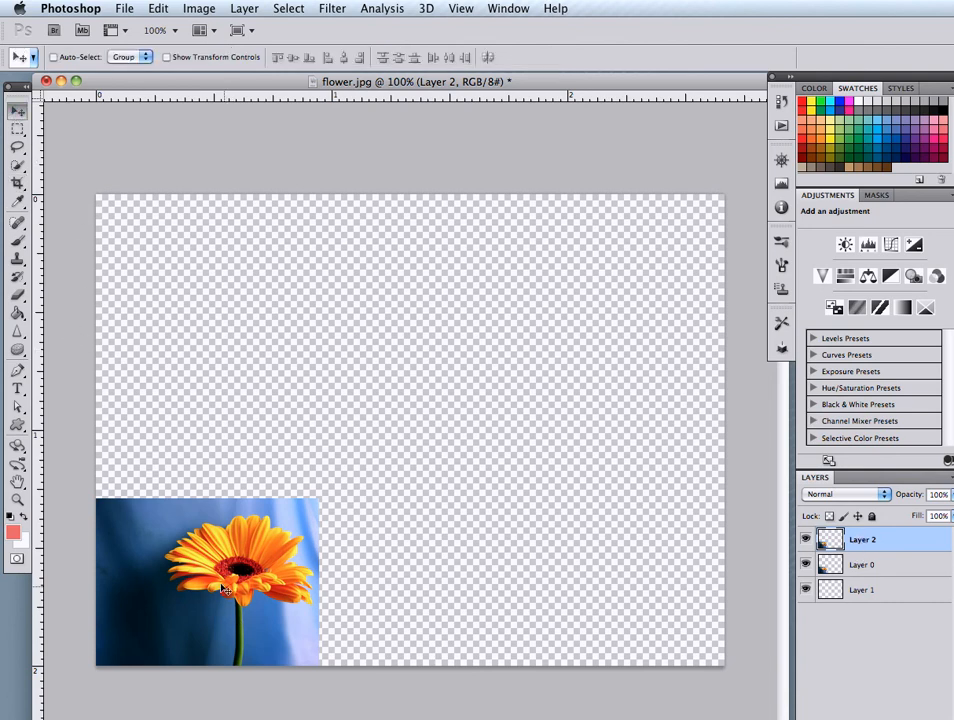
left_click_drag(231, 624, 231, 460)
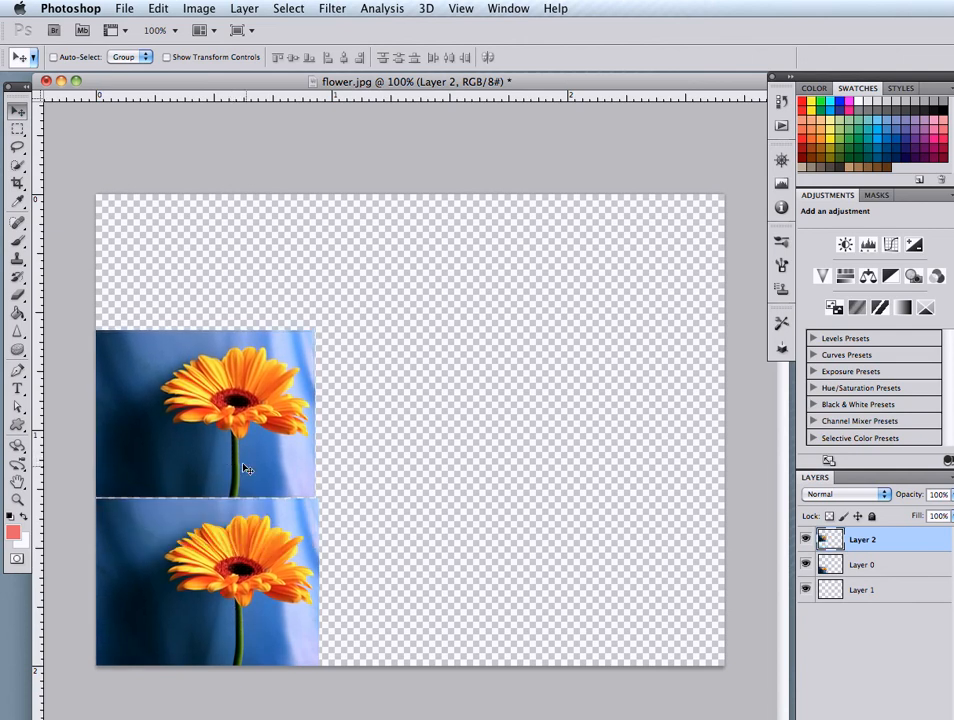
Paste three more flower copies, placing one beside the original in the lower row and two overlapping in the upper row
key("super+v")
left_click_drag(373, 443, 408, 603)
key("super+v")
left_click_drag(390, 404, 576, 404)
key("super+v")
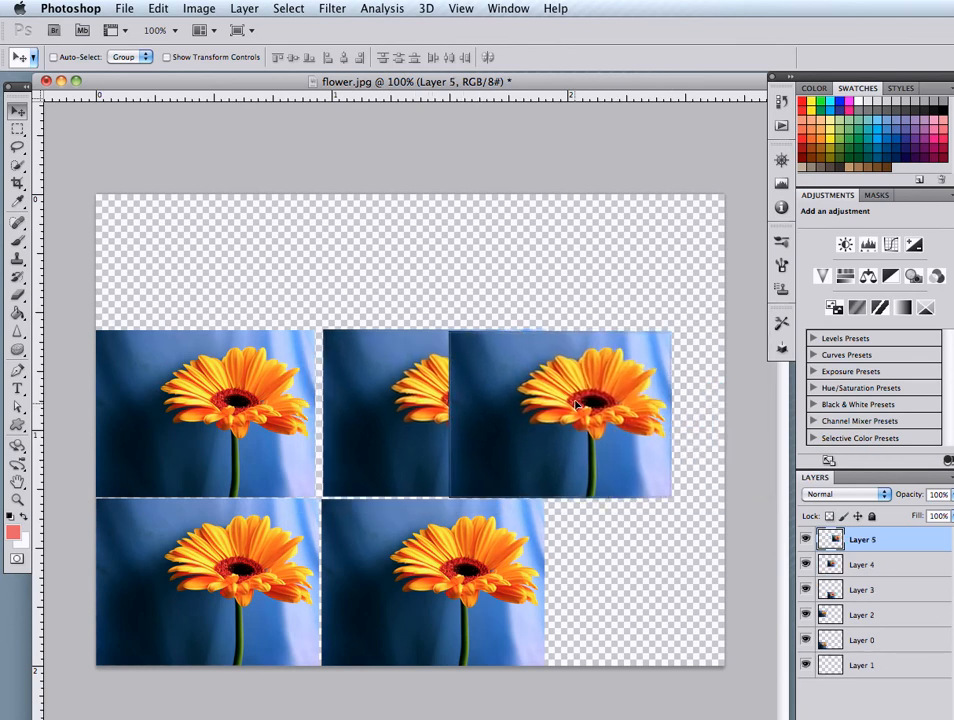
Set the canvas width to 1000 pixels with the anchor at the middle left, so the canvas extends to the right
left_click(194, 8)
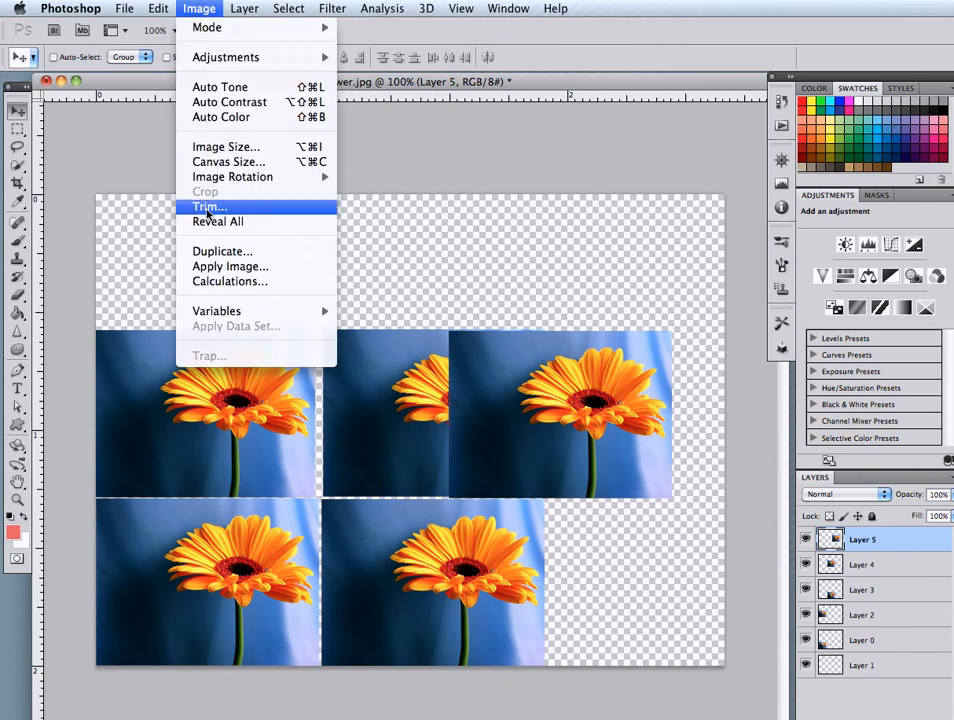
left_click(208, 164)
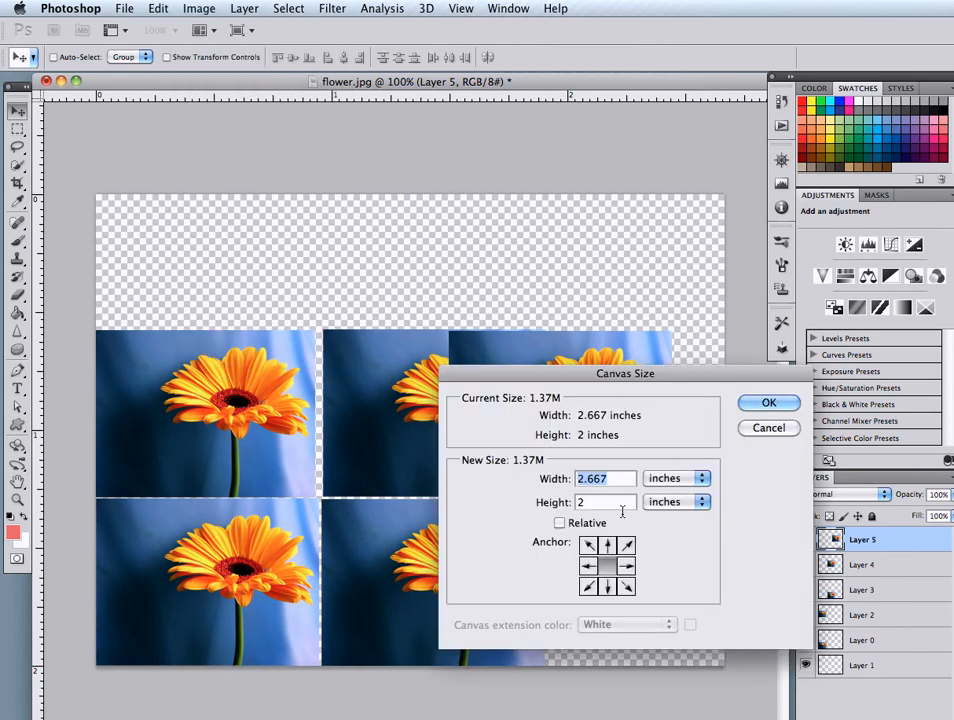
left_click(677, 483)
left_click(677, 483)
left_click(677, 479)
left_click(664, 464)
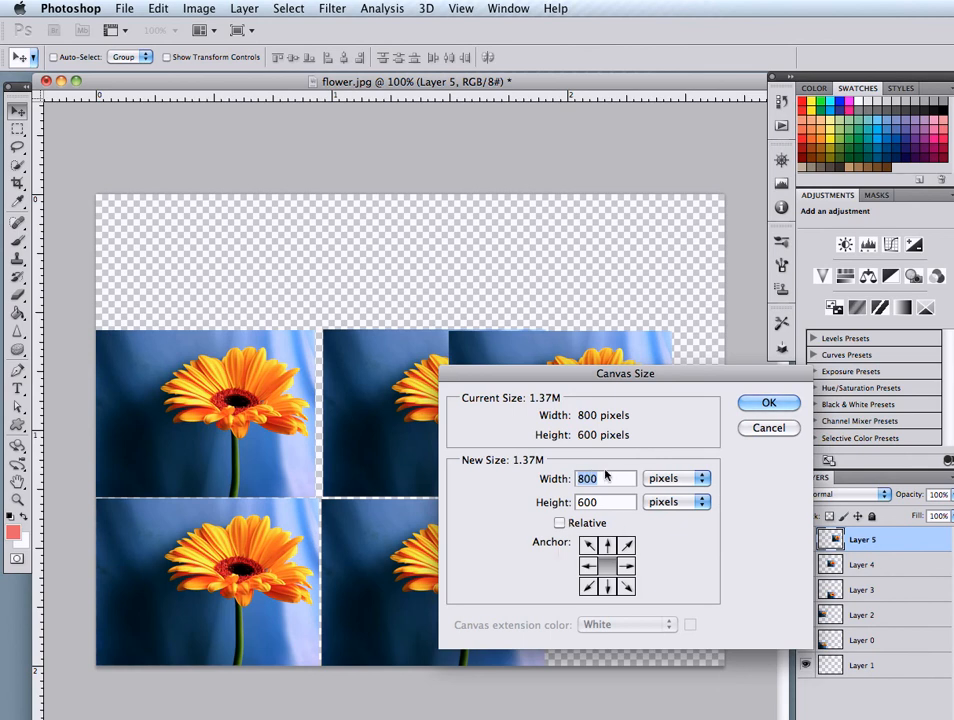
left_click(588, 566)
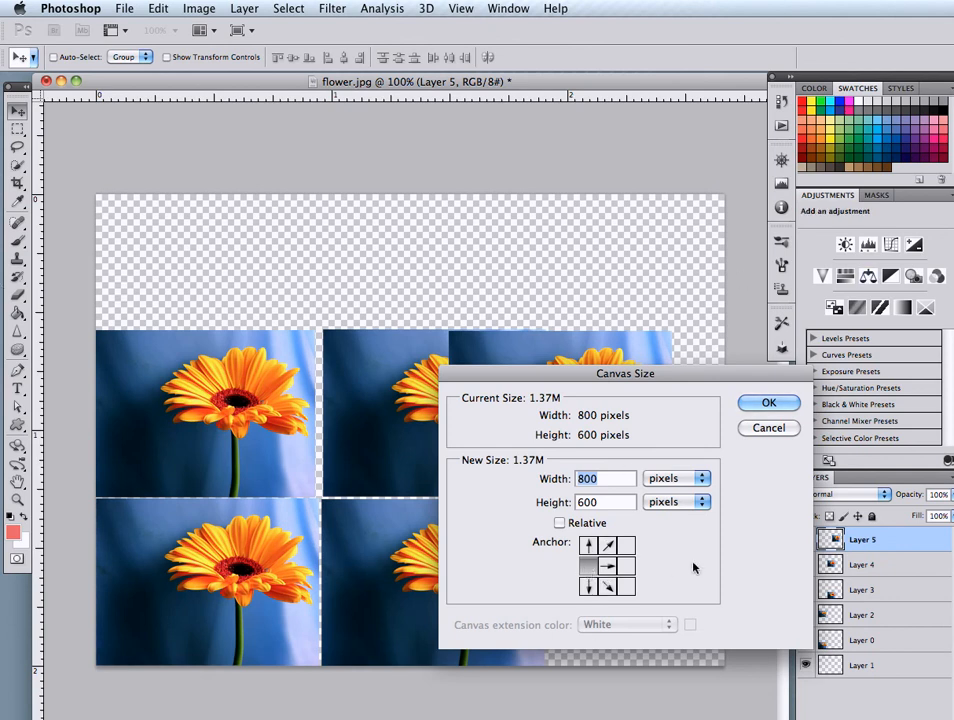
left_click(606, 565)
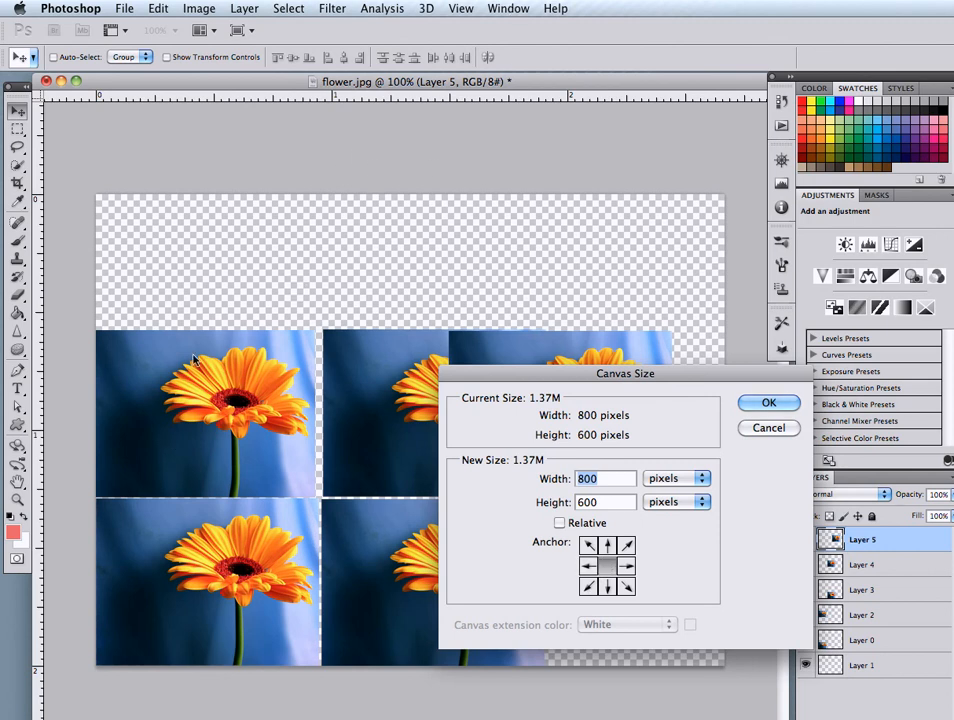
left_click(587, 566)
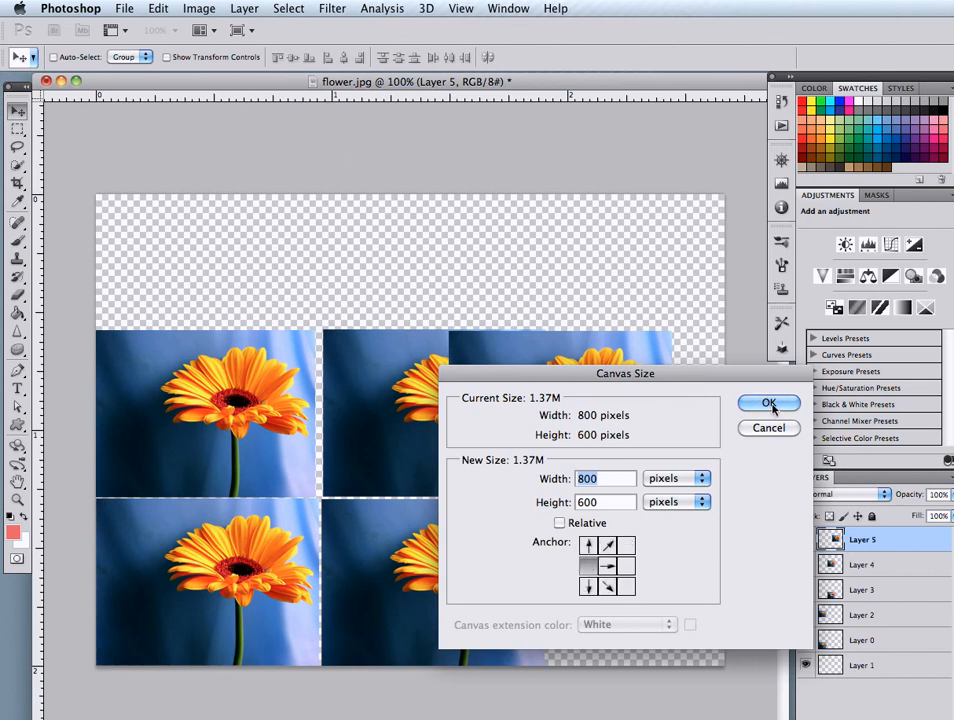
type("1000")
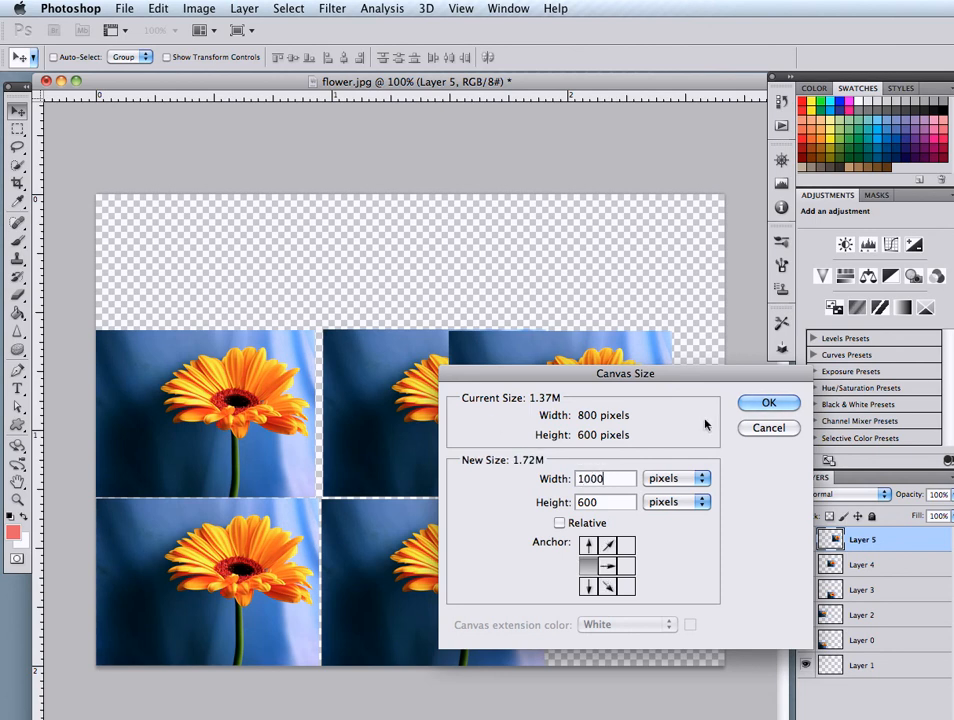
left_click(766, 402)
Move the overlapping copy to the end of the upper row and paste another flower copy directly below it
left_click_drag(512, 417, 610, 417)
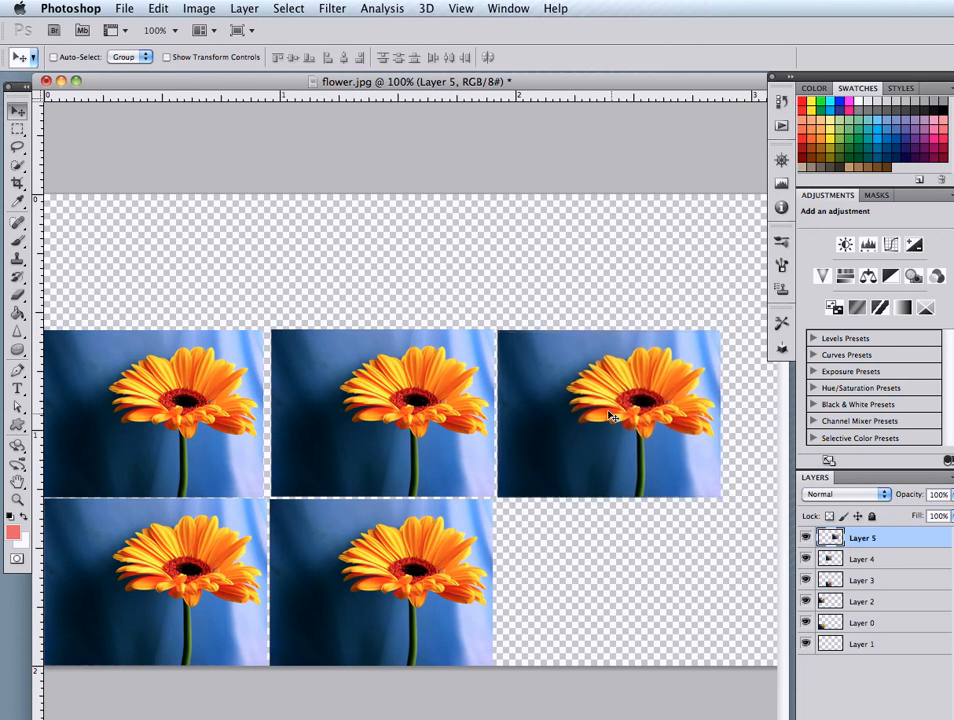
key("ctrl+v")
left_click_drag(410, 428, 609, 572)
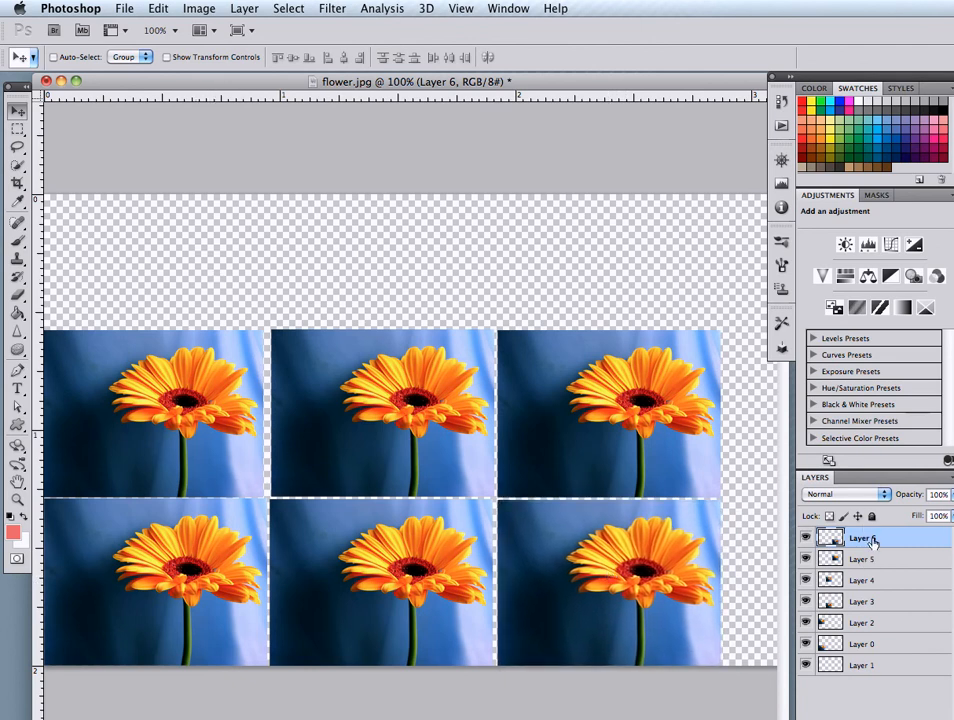
Apply the Artistic Colored Pencil filter with its preset values to Layer 6, the last copy in the lower row
left_click(332, 8)
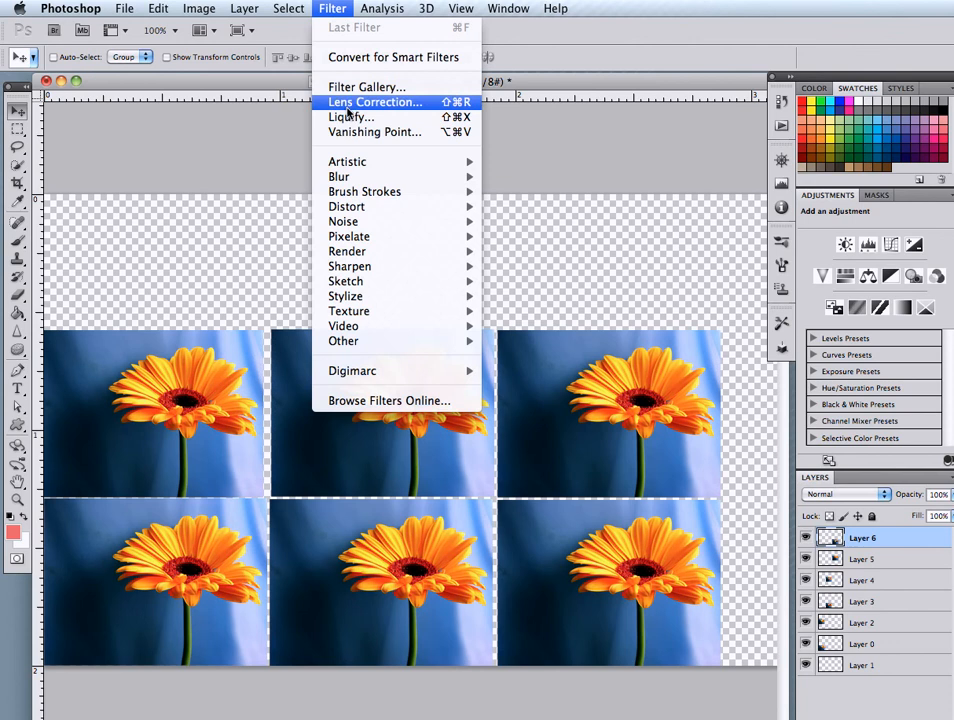
mouse_move(350, 161)
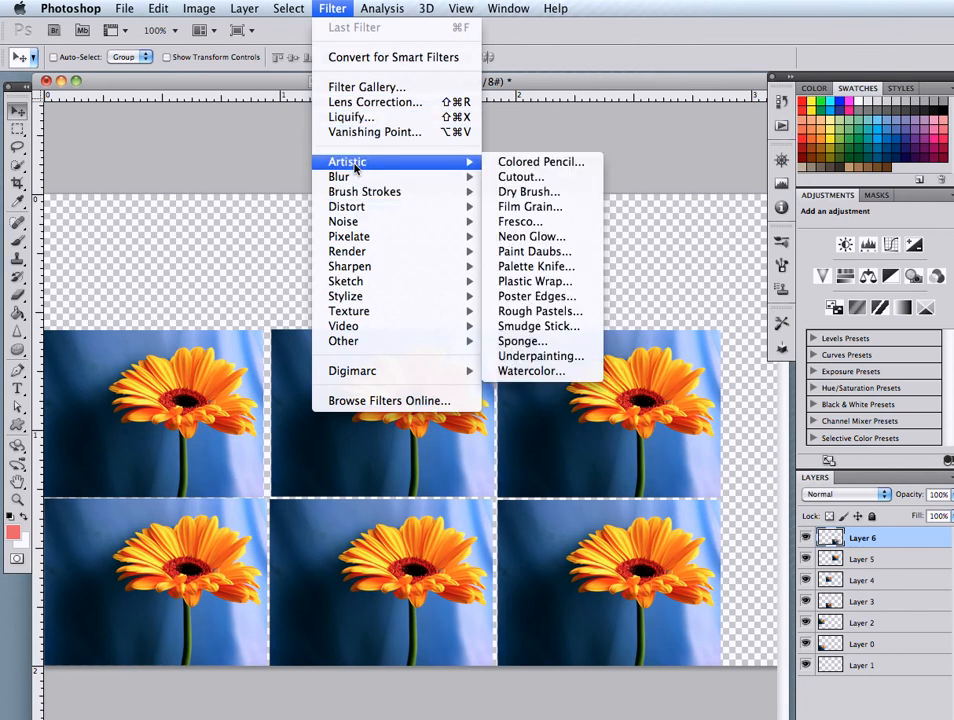
left_click(532, 163)
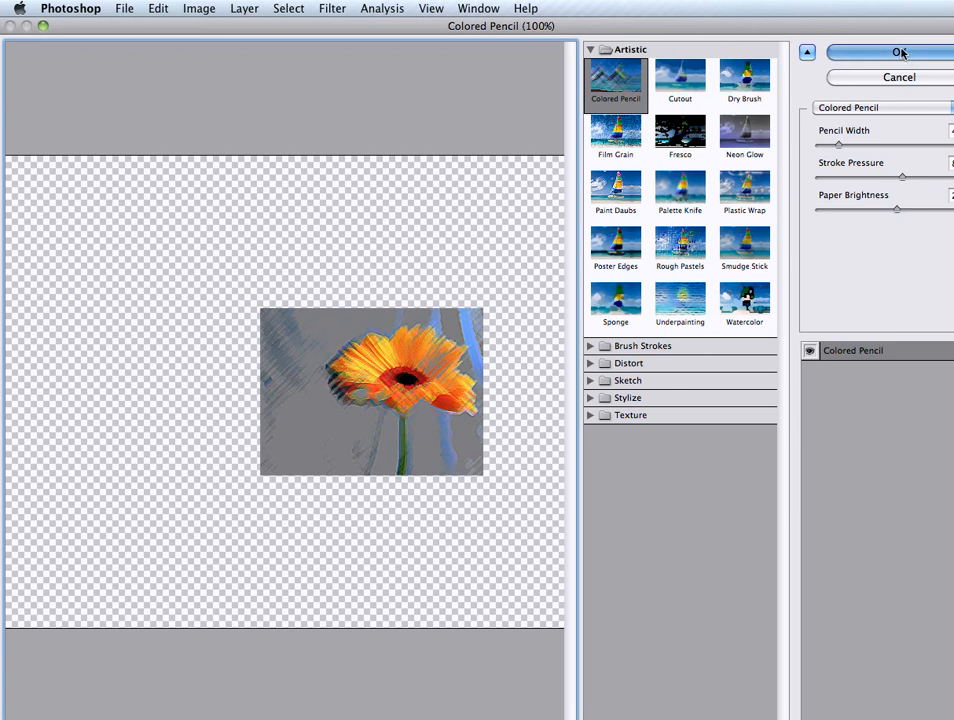
left_click(899, 53)
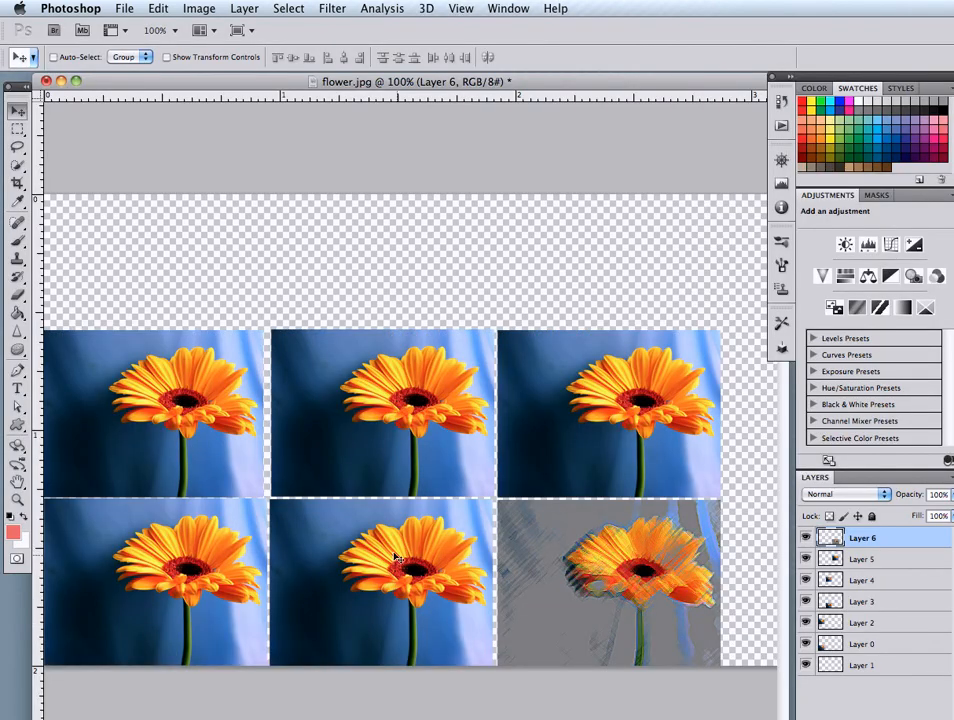
Apply the Brush Strokes Accented Edges filter with its preset values to Layer 5, the last copy in the upper row
left_click(868, 559)
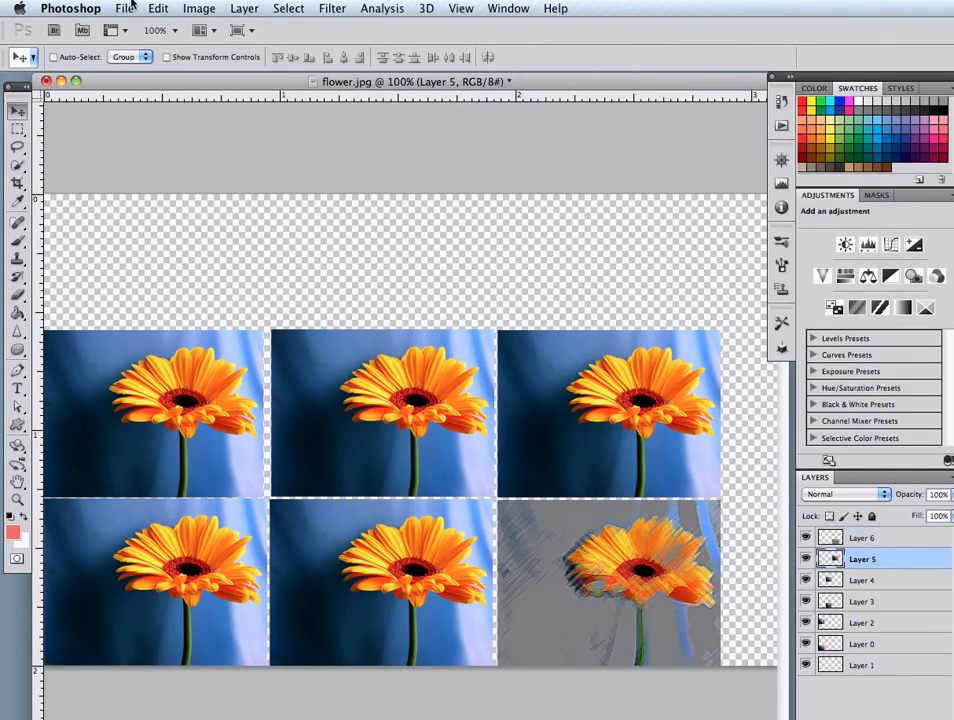
left_click(340, 8)
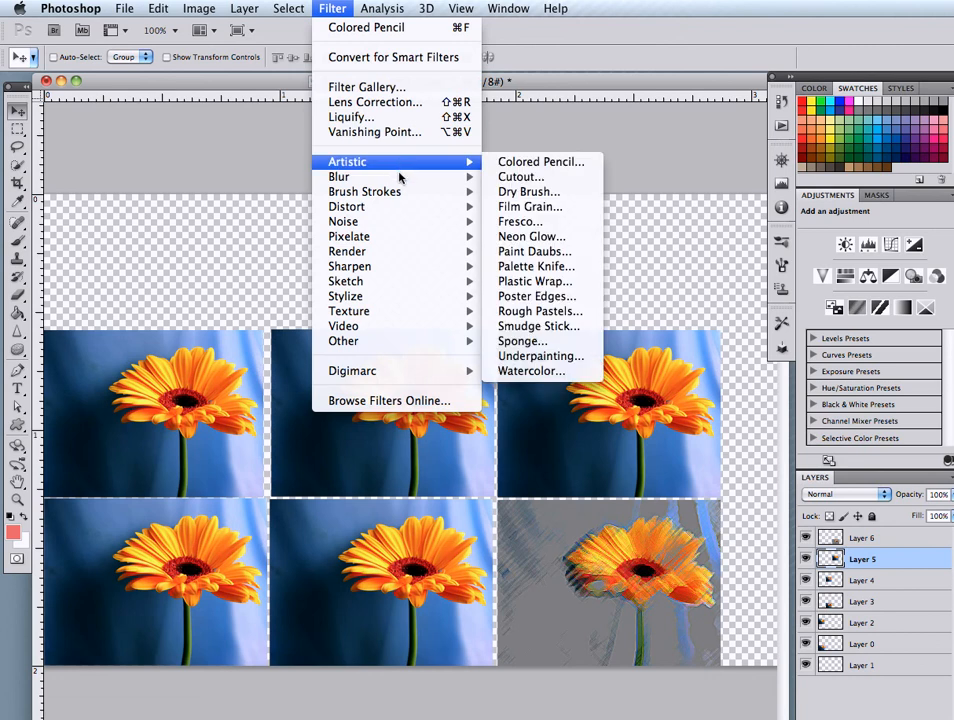
mouse_move(400, 191)
left_click(516, 190)
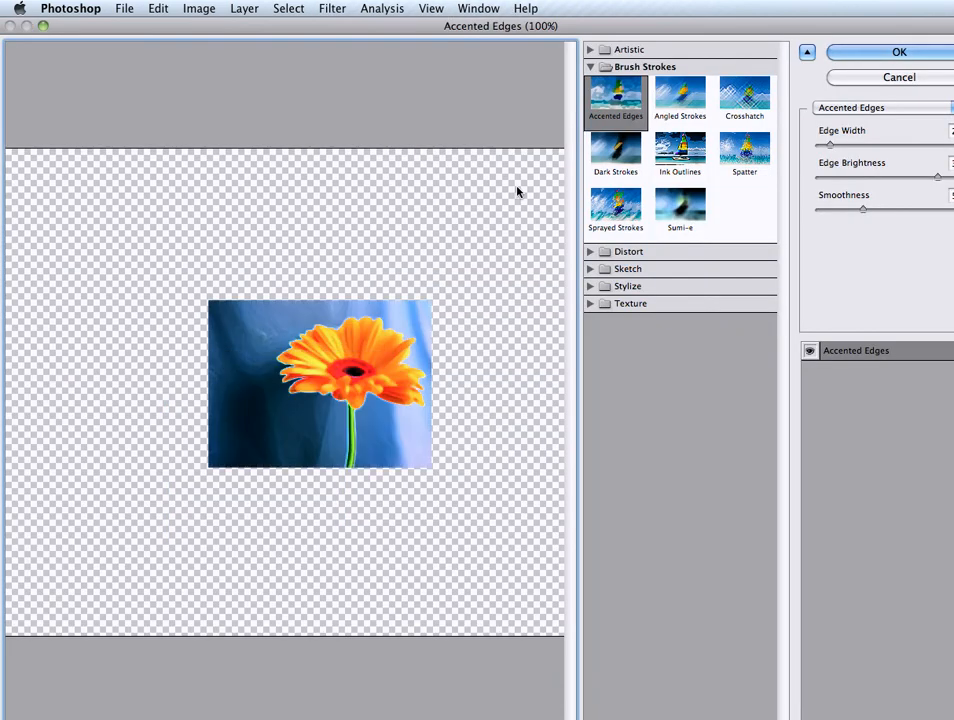
key("Return")
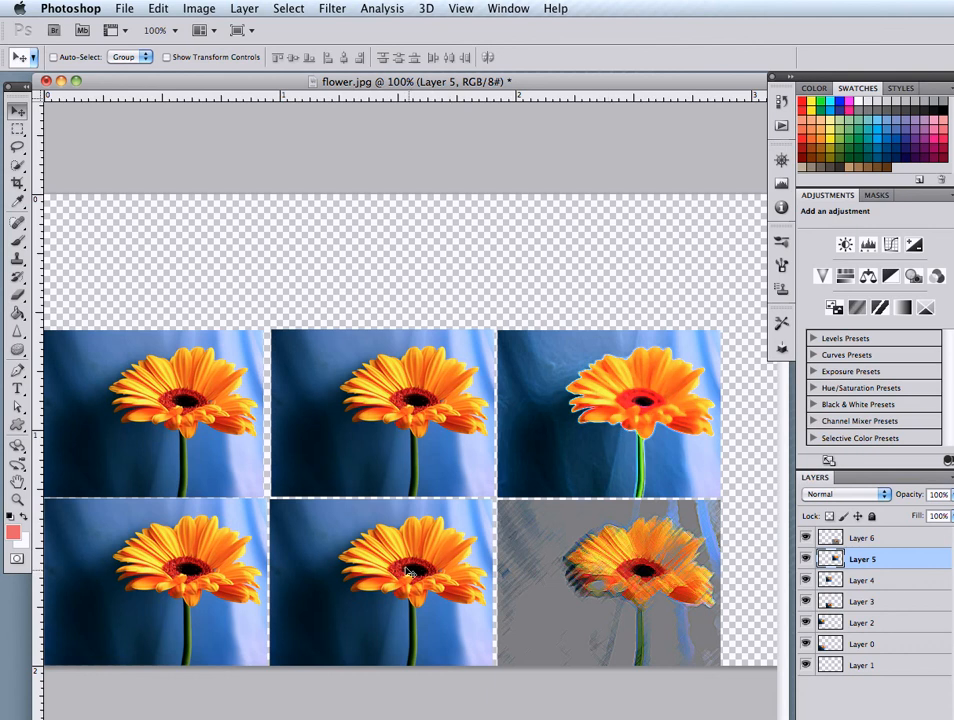
Select Layer 4, the flower copy in the middle of the upper row
left_click(885, 578)
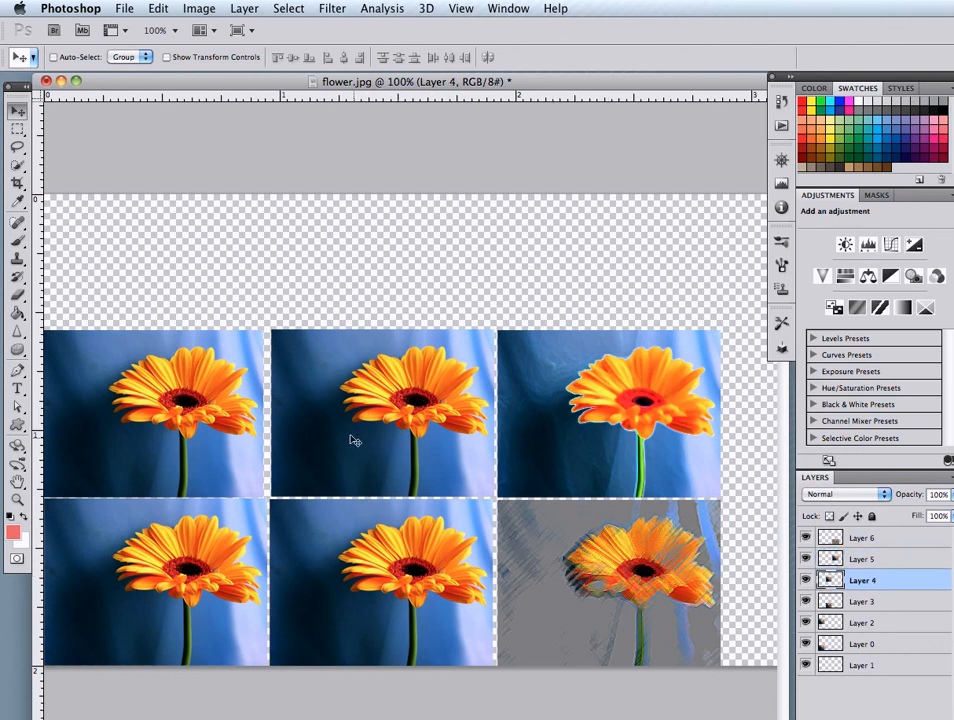